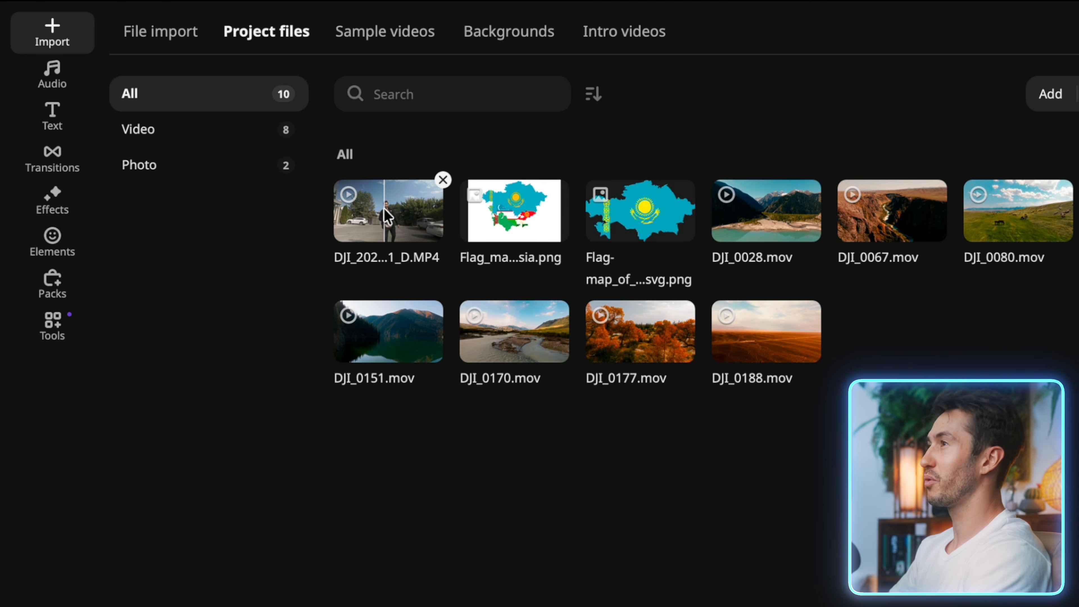
pyautogui.moveTo(383, 209); pyautogui.dragTo(90, 351)
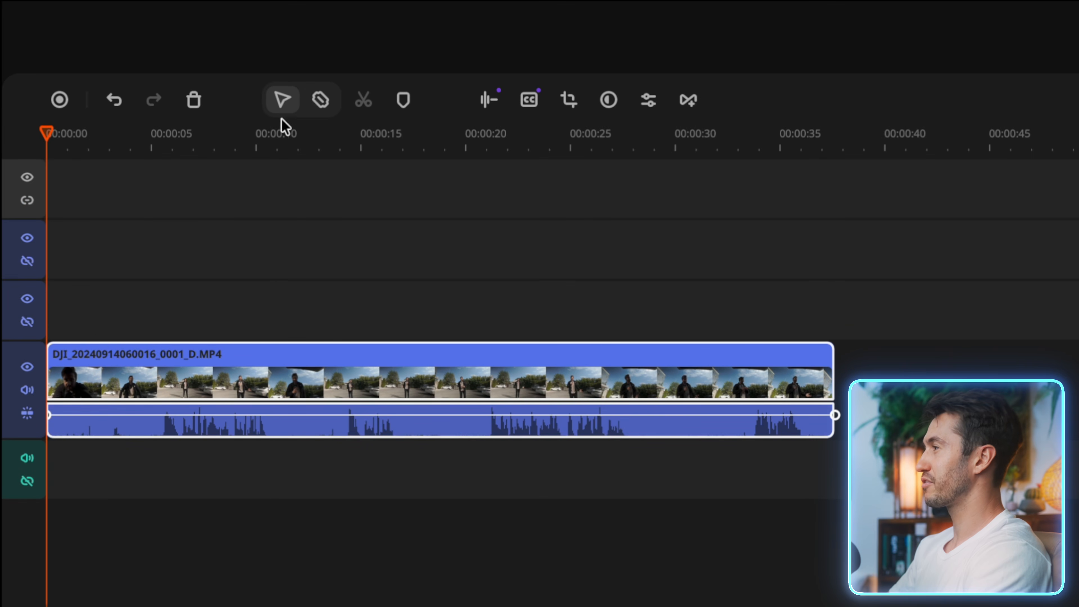
pyautogui.click(321, 102)
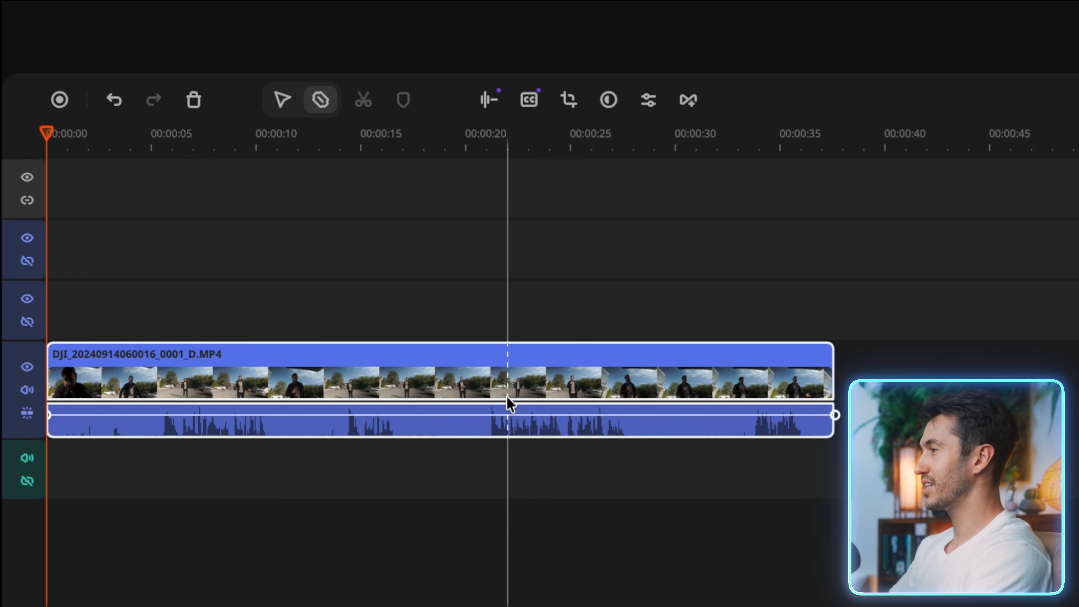
pyautogui.click(488, 393)
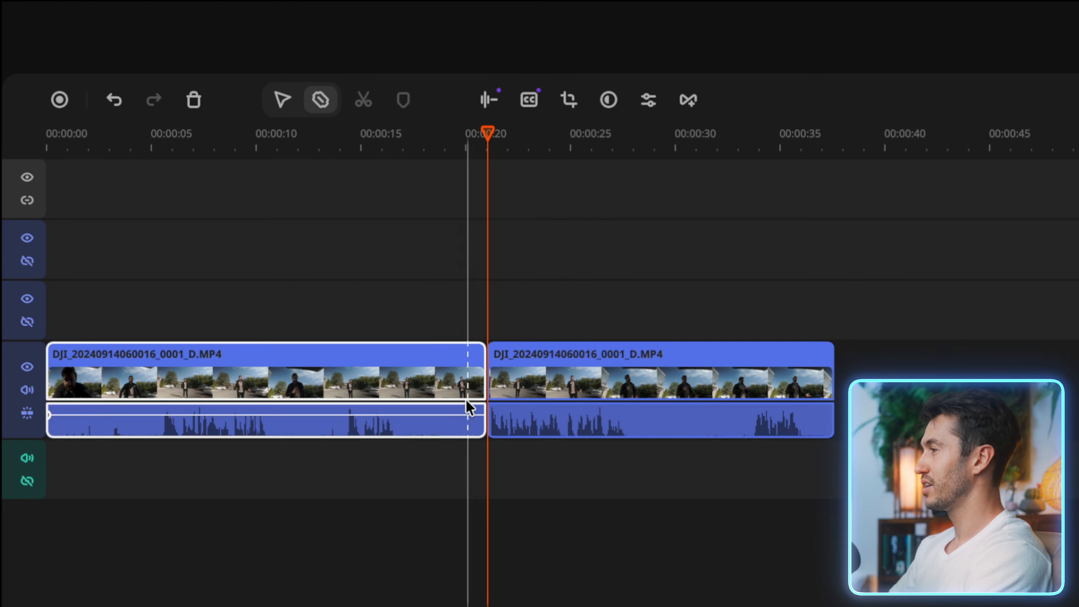
pyautogui.press('v')
pyautogui.press('Delete')
pyautogui.moveTo(589, 357); pyautogui.dragTo(147, 359)
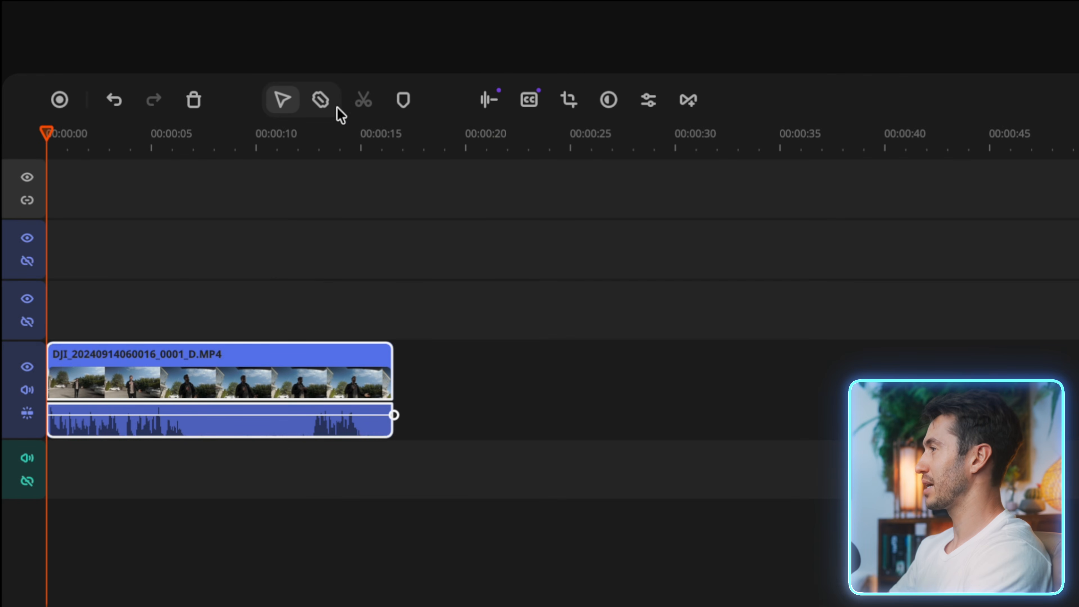
# Step: Split the clip with the Blade at about 6.7 seconds and delete everything after the cut
pyautogui.click(321, 100)
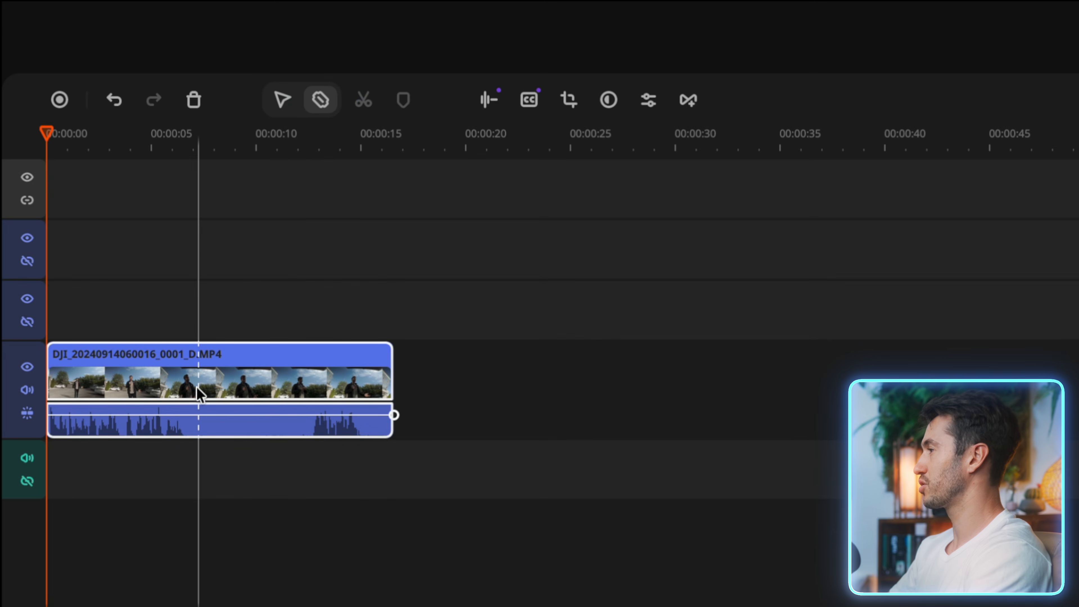
pyautogui.click(186, 391)
pyautogui.press('v')
pyautogui.click(230, 378)
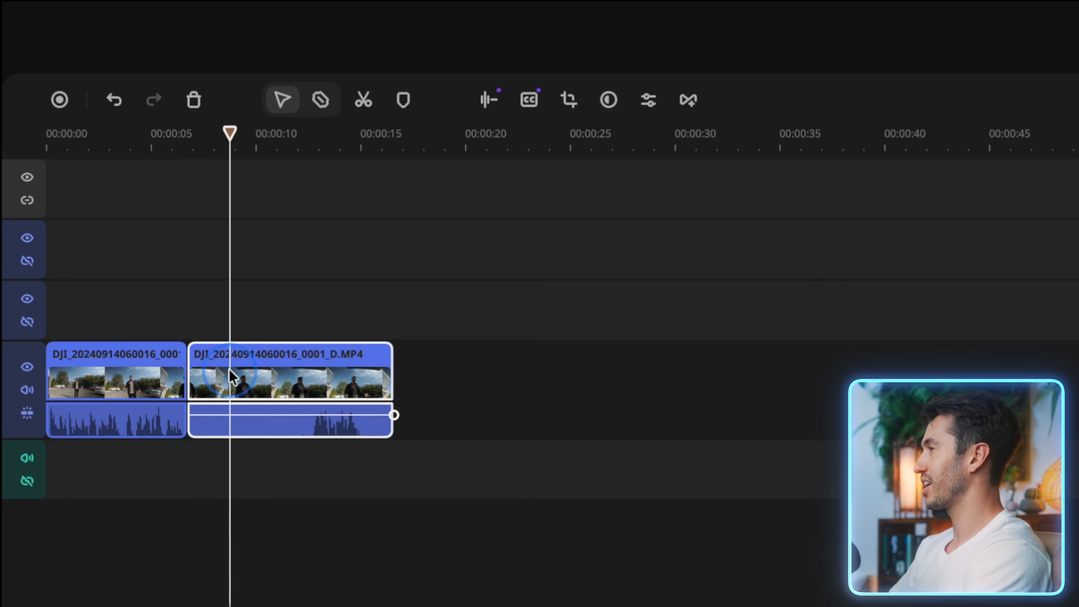
pyautogui.press('Delete')
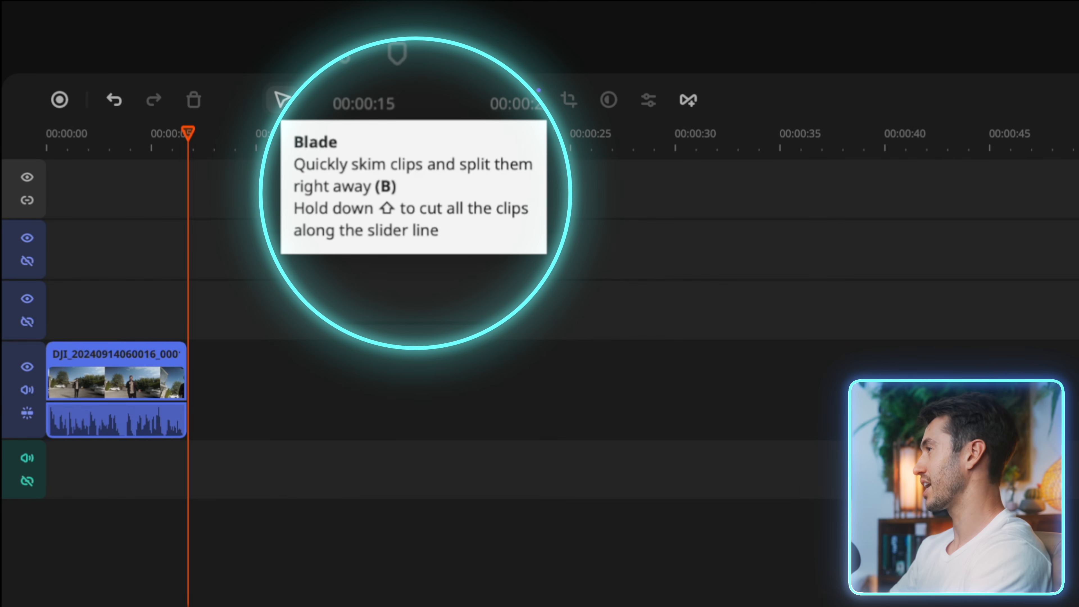
# Step: Split the remaining clip with the Blade at about 4.3, 2.7 and 1.3 seconds
pyautogui.press('b')
pyautogui.click(137, 374)
pyautogui.click(102, 373)
pyautogui.click(73, 374)
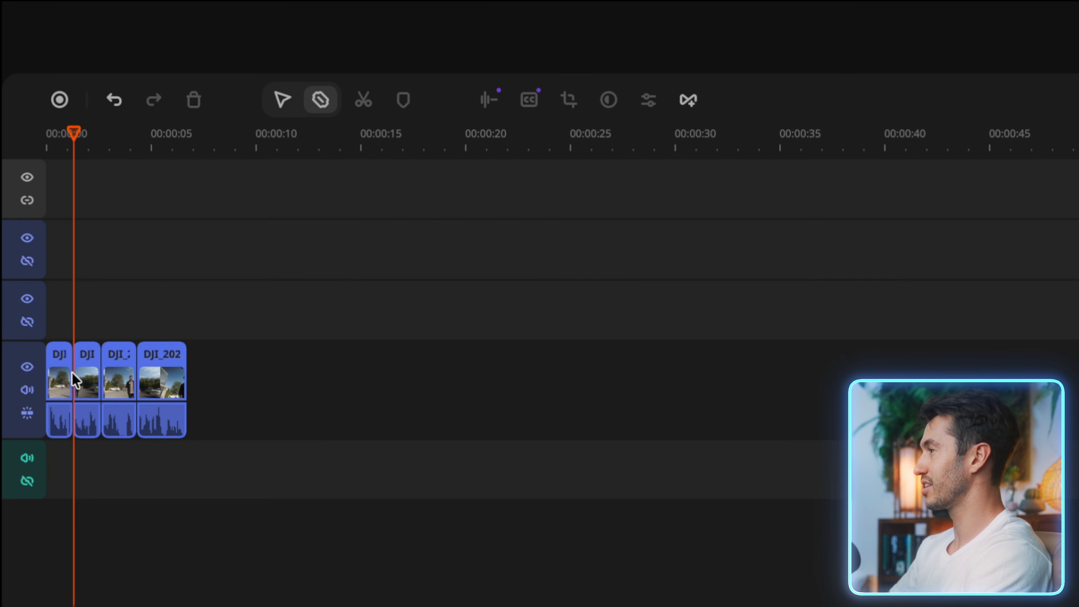
pyautogui.press('a')
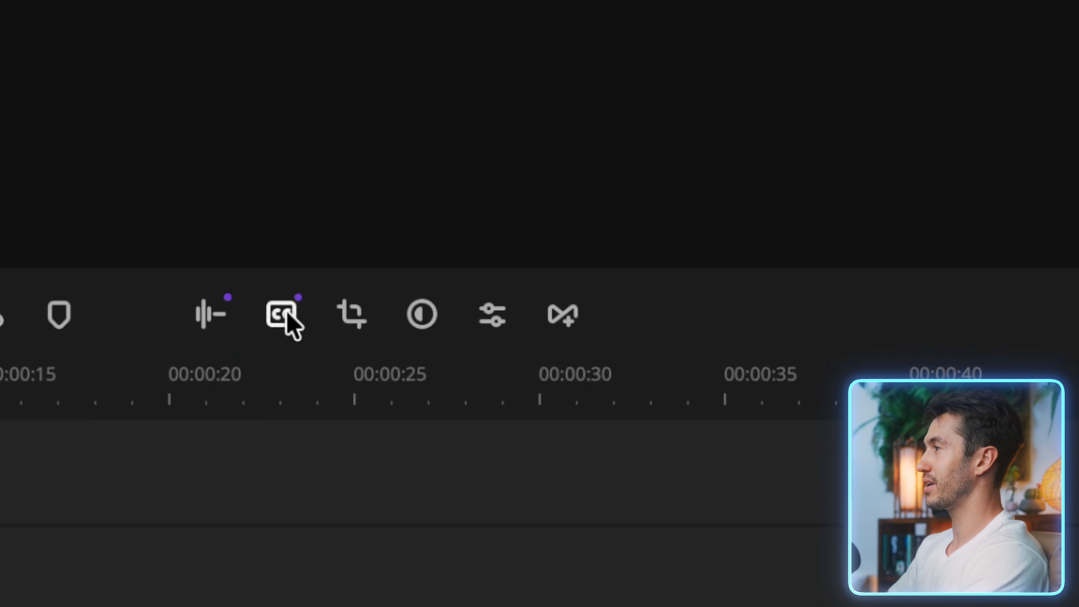
# Step: Generate single-line automatic subtitles for the DJI clip, with the original language on Auto detection and no translation
pyautogui.click(287, 317)
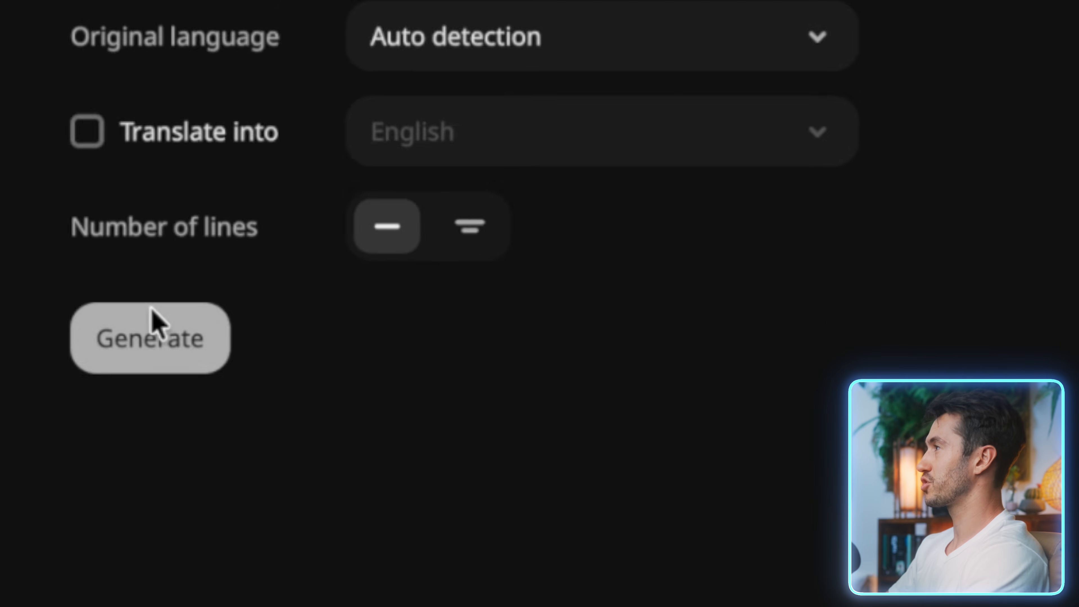
pyautogui.click(150, 347)
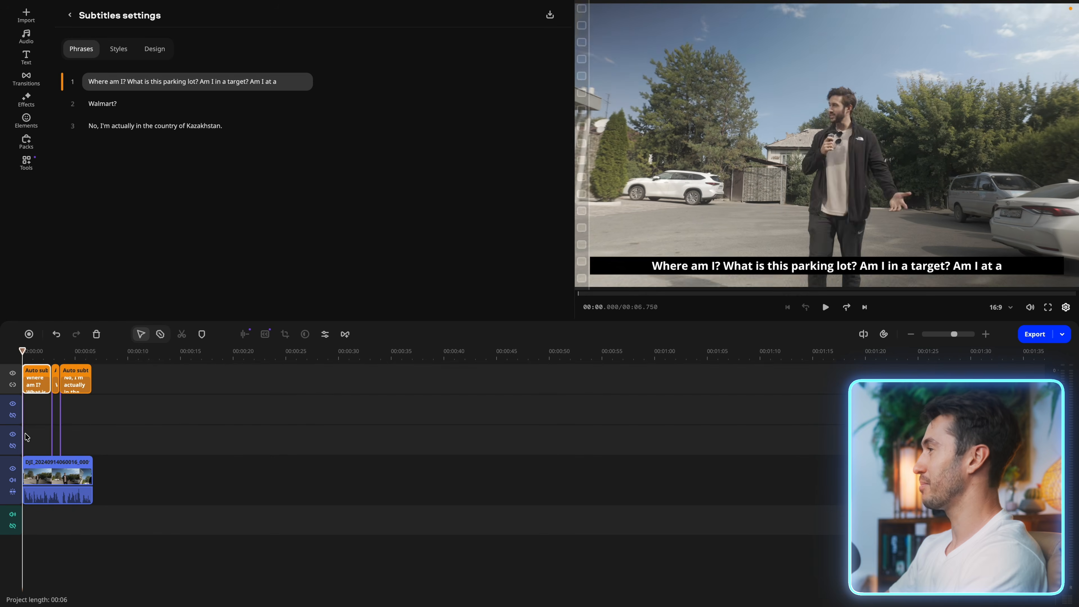
pyautogui.scroll(2, 27, 438)
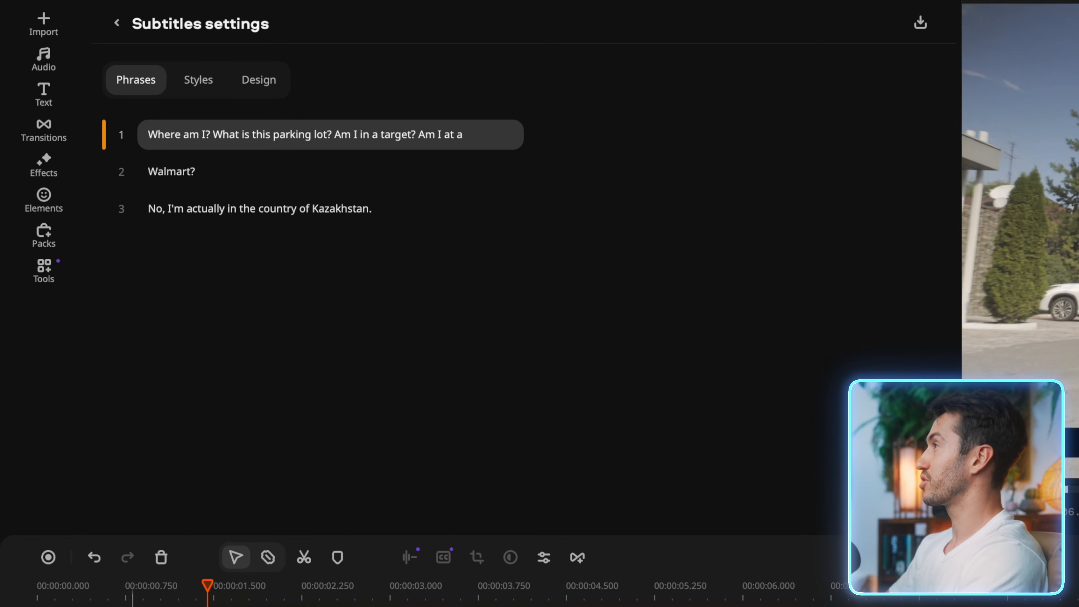
# Step: Apply the Torn paper style to all subtitles
pyautogui.click(194, 79)
pyautogui.scroll(5, 427, 292)
pyautogui.scroll(-2, 427, 292)
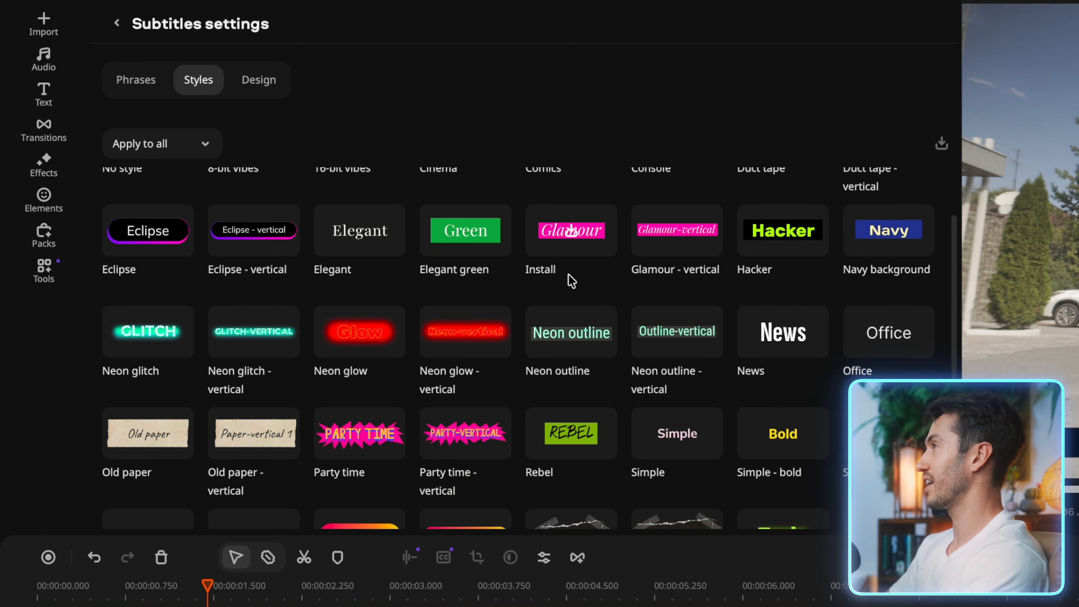
pyautogui.scroll(-3, 432, 322)
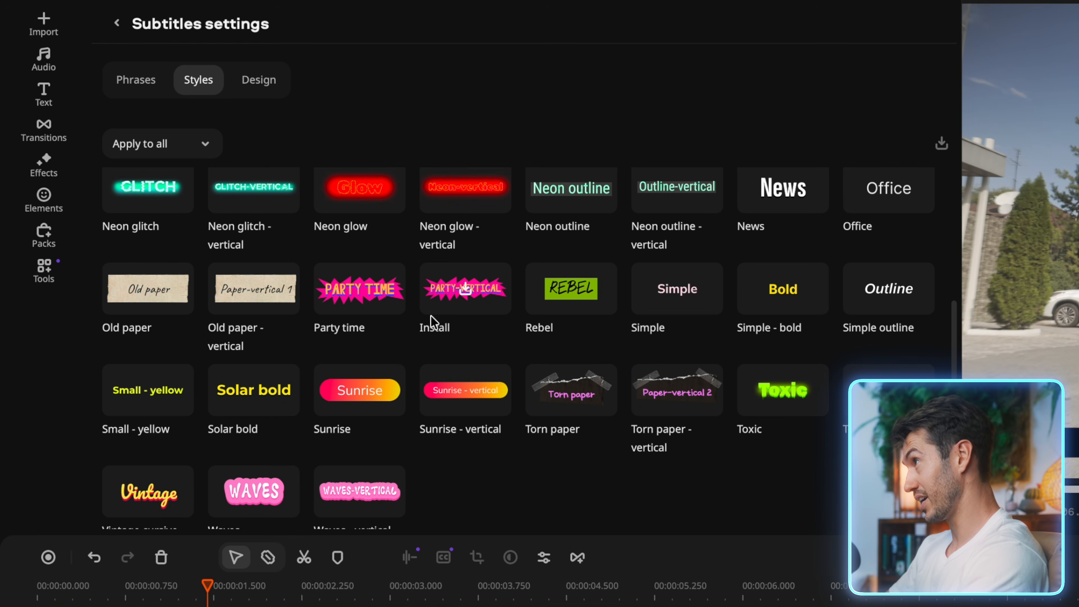
pyautogui.click(576, 398)
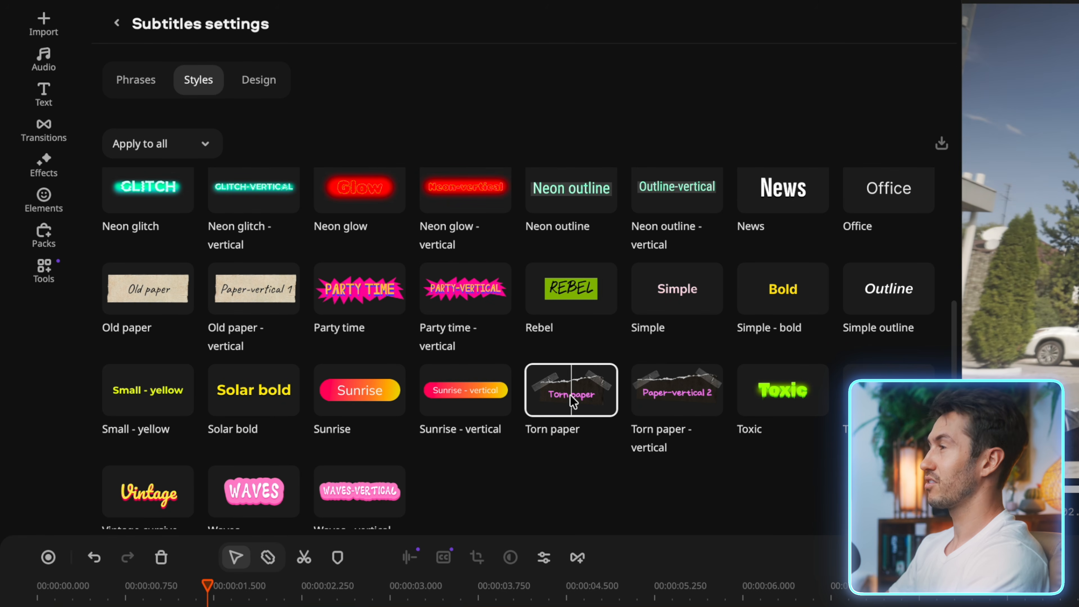
# Step: Set the text of all subtitles to white with the thinnest outline in light blue #9cecff
pyautogui.click(266, 88)
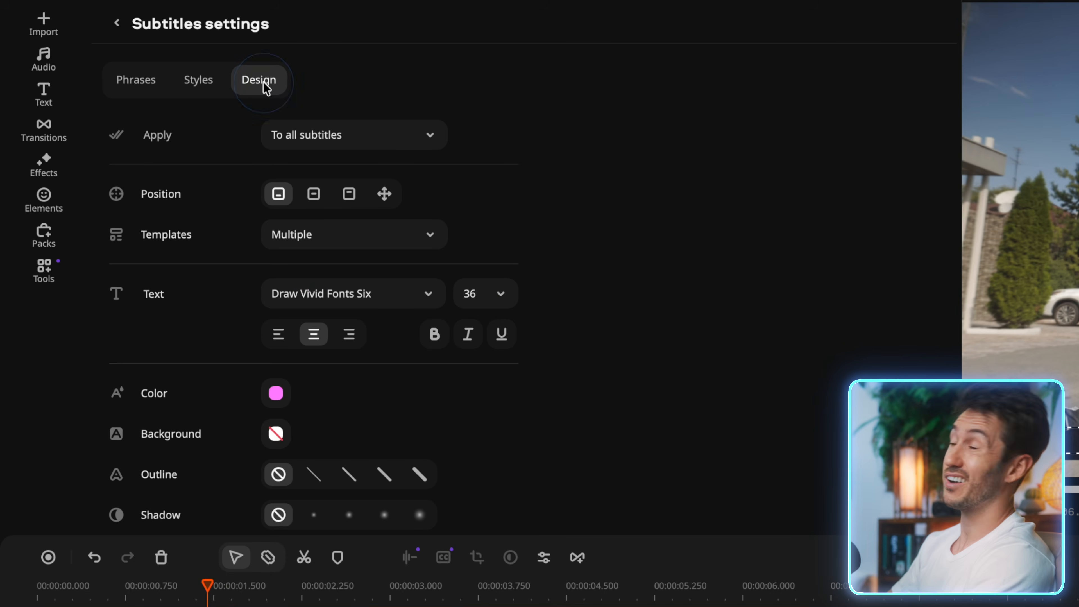
pyautogui.click(276, 394)
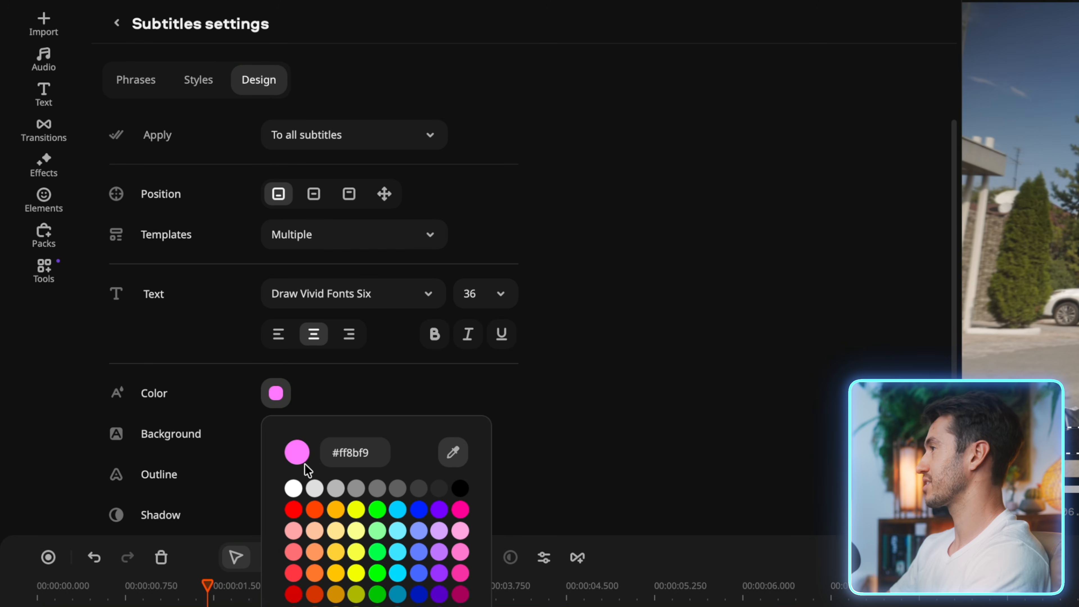
pyautogui.scroll(-1, 470, 200)
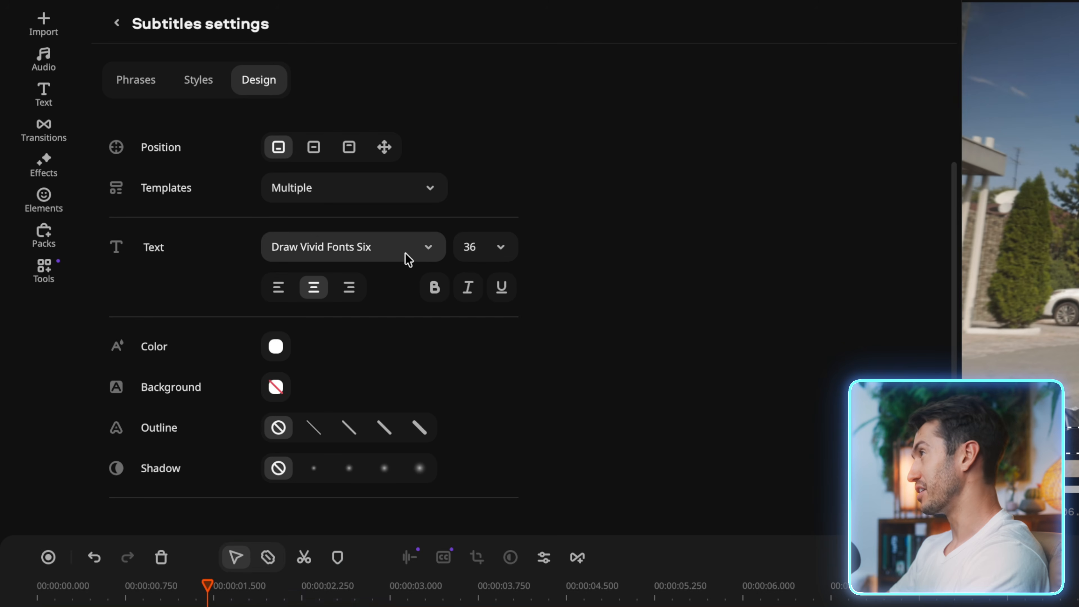
pyautogui.click(318, 429)
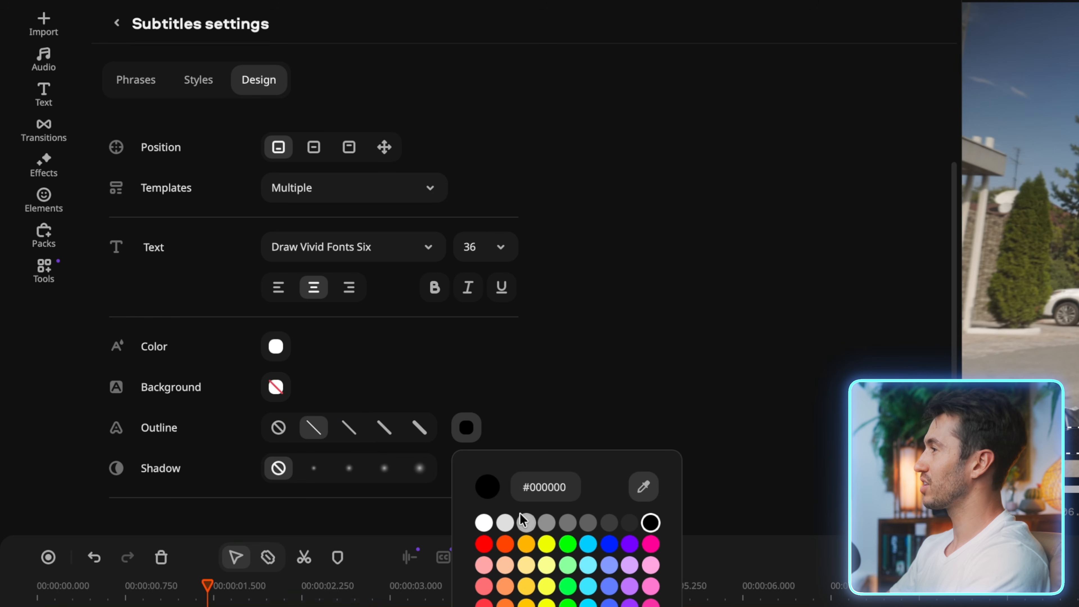
pyautogui.click(485, 545)
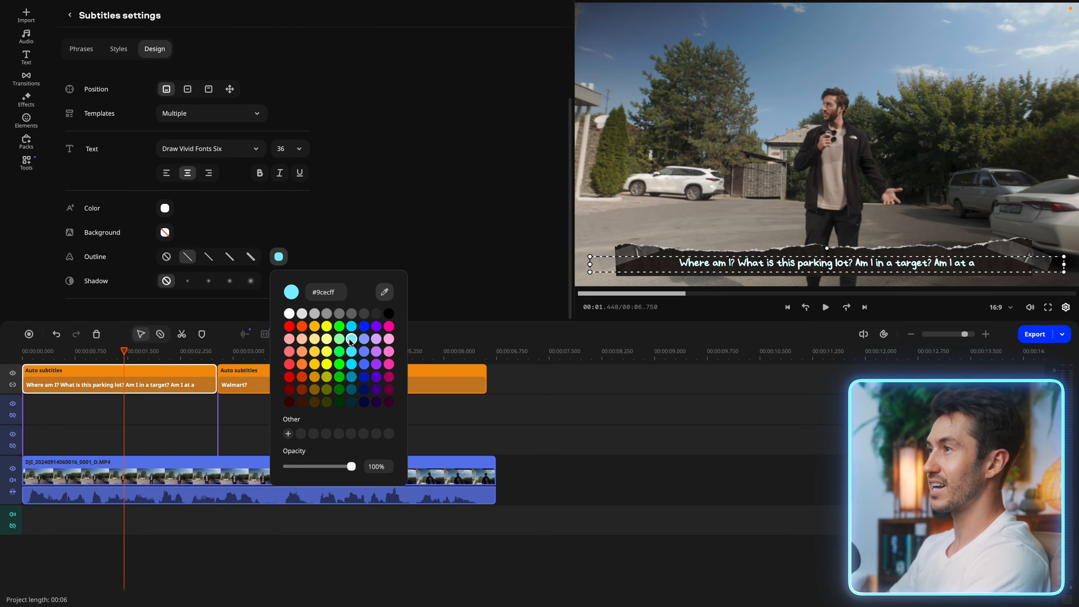
pyautogui.click(201, 237)
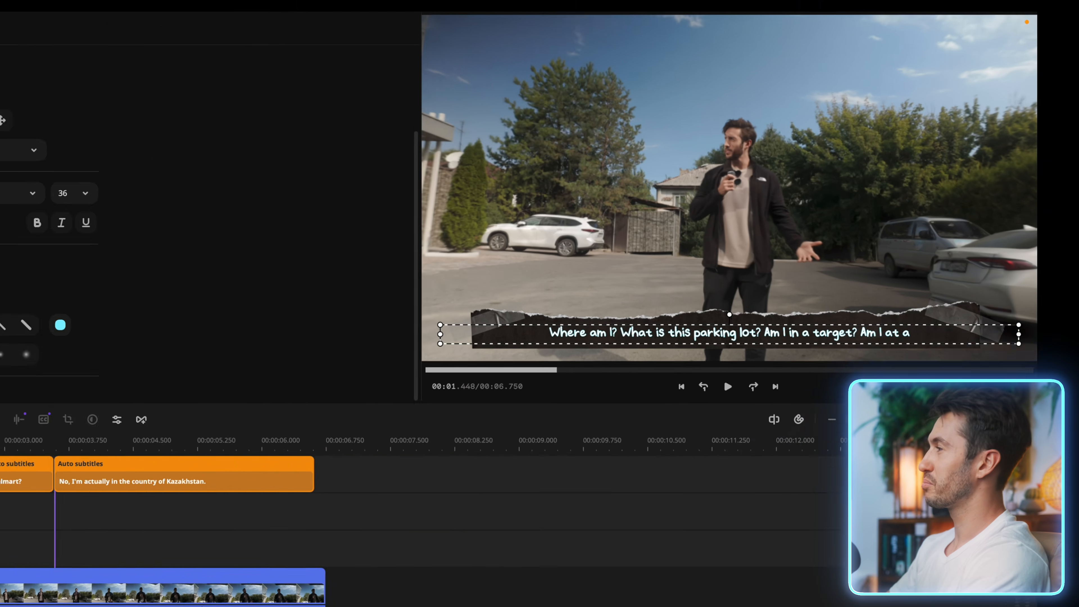
pyautogui.press('space')
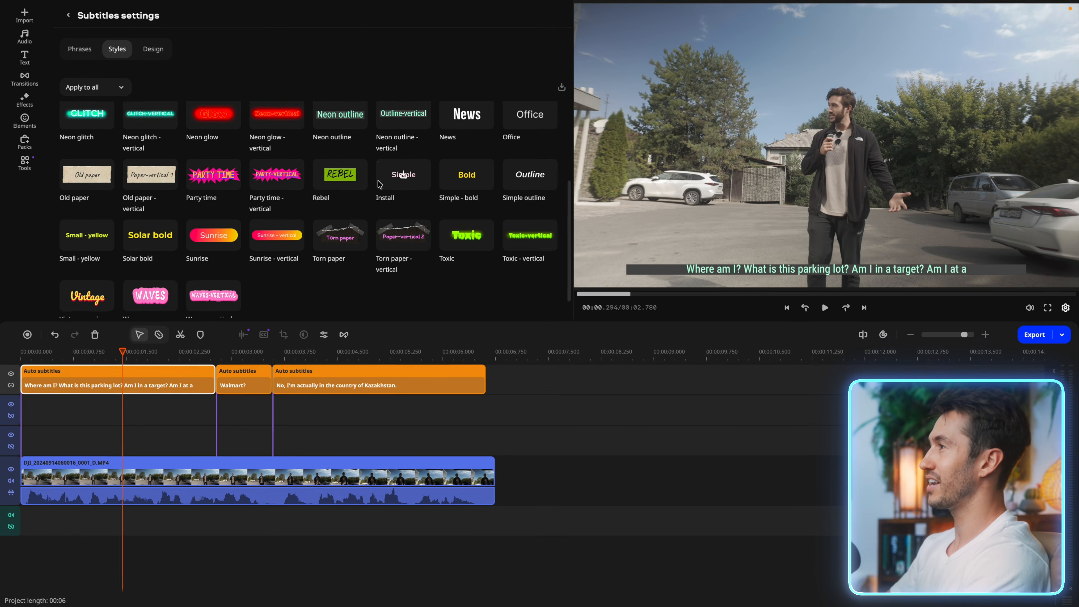
# Step: Apply the News style to all subtitles and move them down to the lower part of the frame
pyautogui.scroll(3, 380, 183)
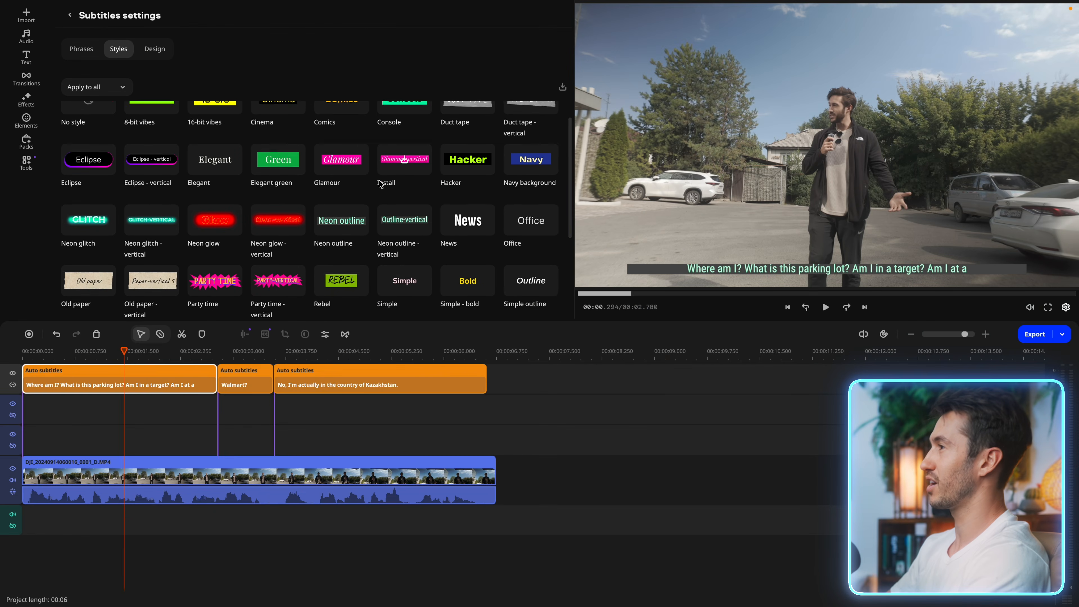
pyautogui.scroll(-2, 433, 202)
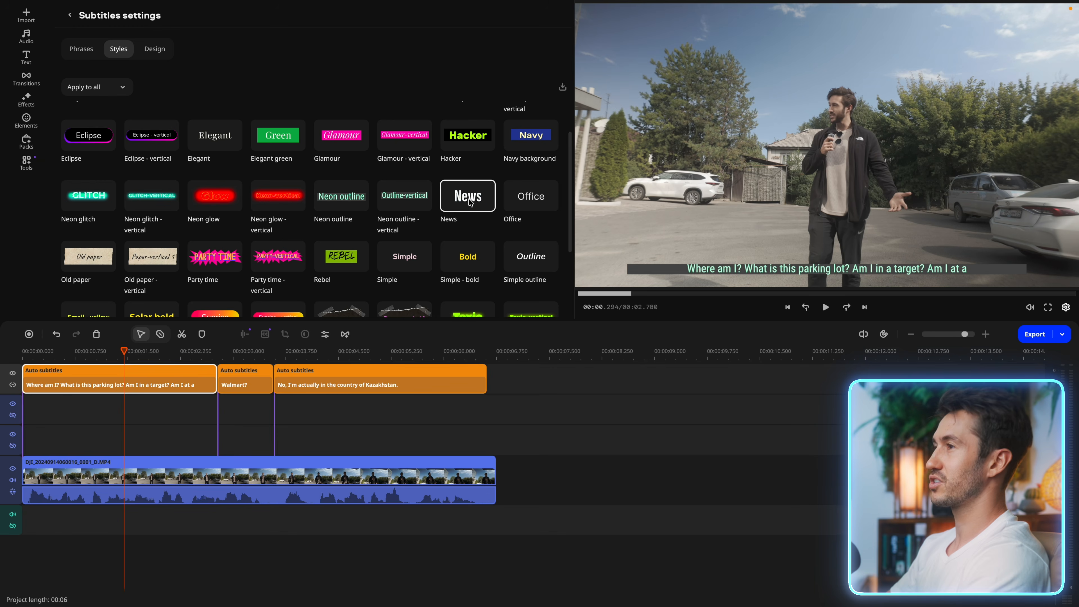
pyautogui.click(153, 50)
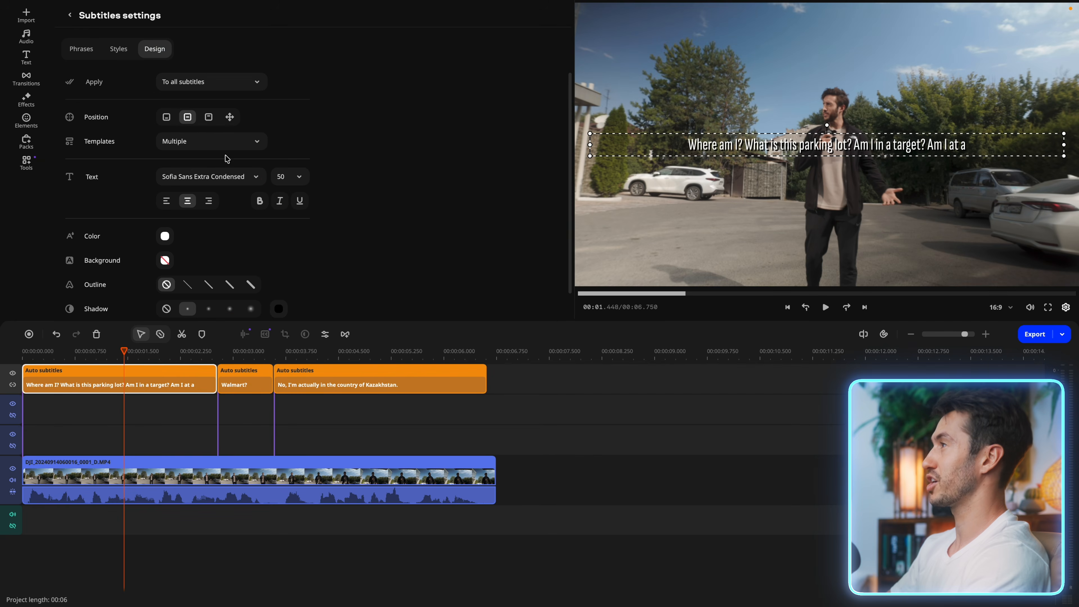
pyautogui.scroll(-1, 267, 251)
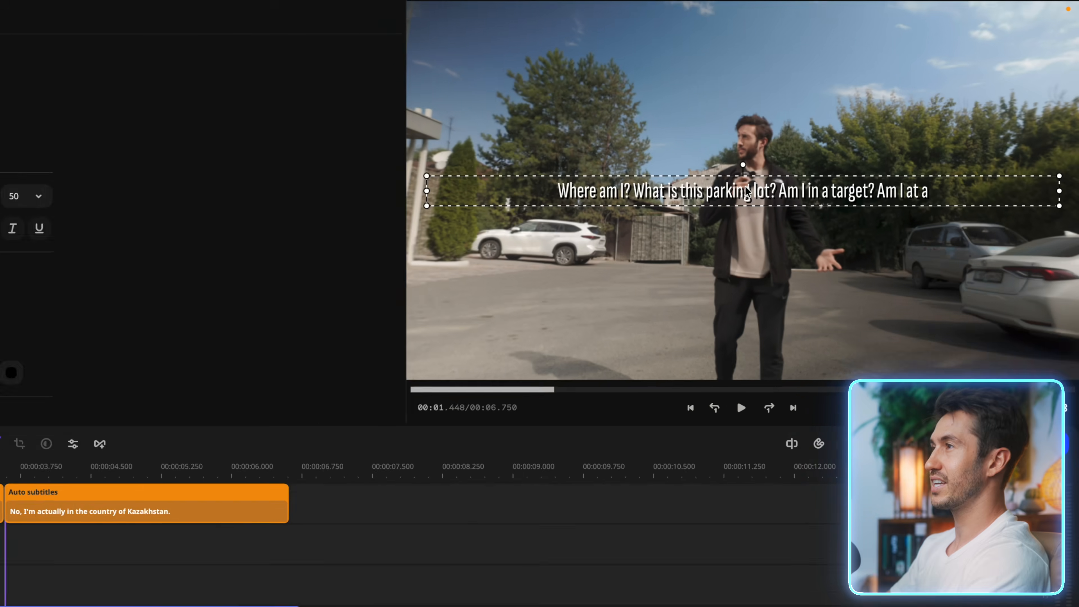
pyautogui.moveTo(837, 149); pyautogui.dragTo(836, 221)
# Step: Generate single-line automatic subtitles for all the C1330.MP4 clips, with the original language on Auto detection, and check the playback
pyautogui.moveTo(631, 402); pyautogui.dragTo(621, 501)
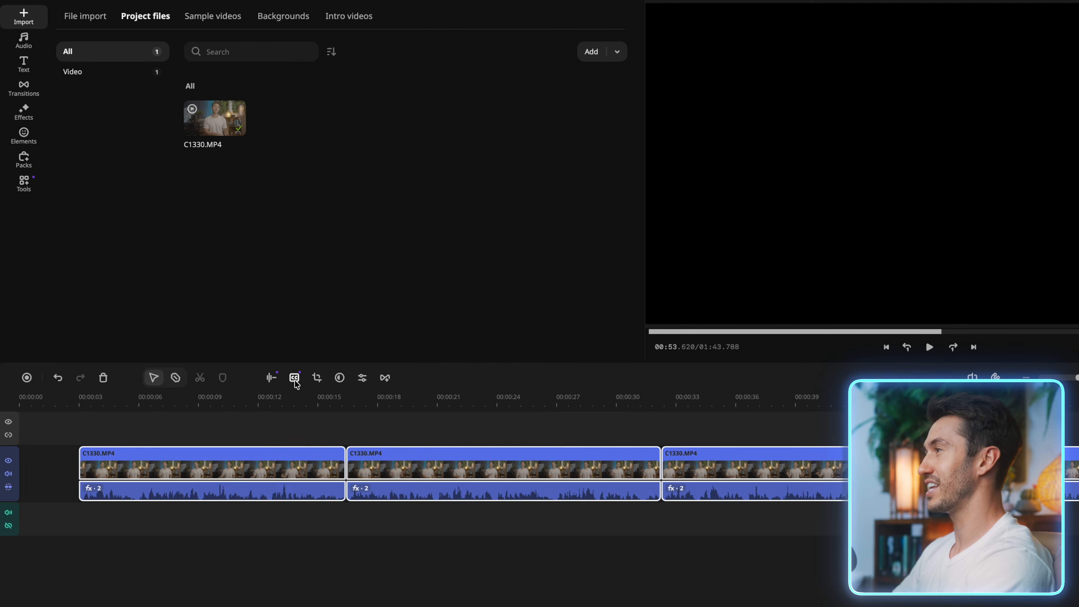
pyautogui.click(294, 378)
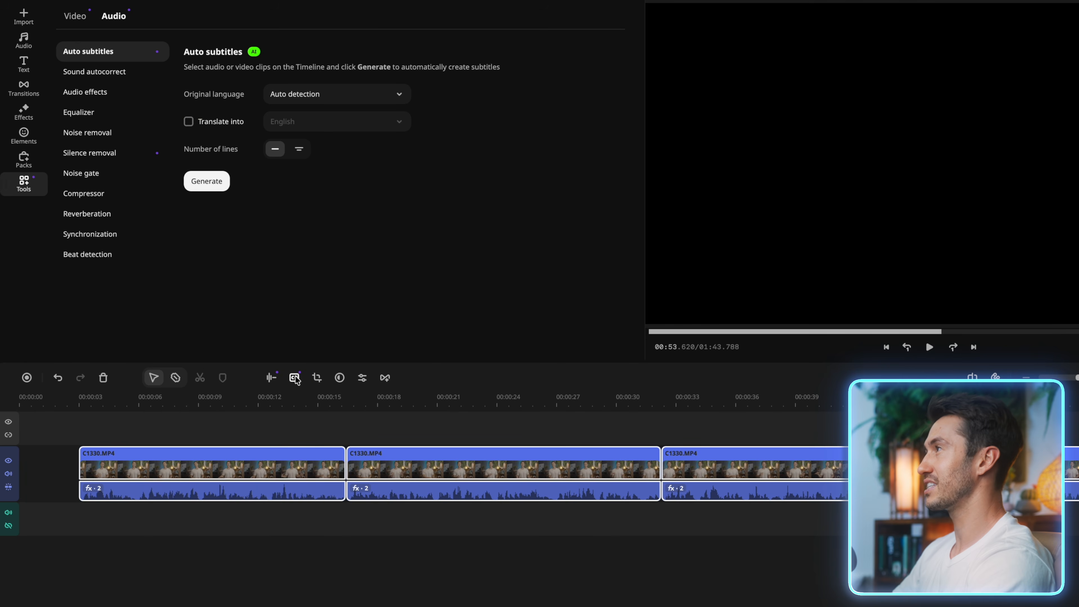
pyautogui.click(215, 182)
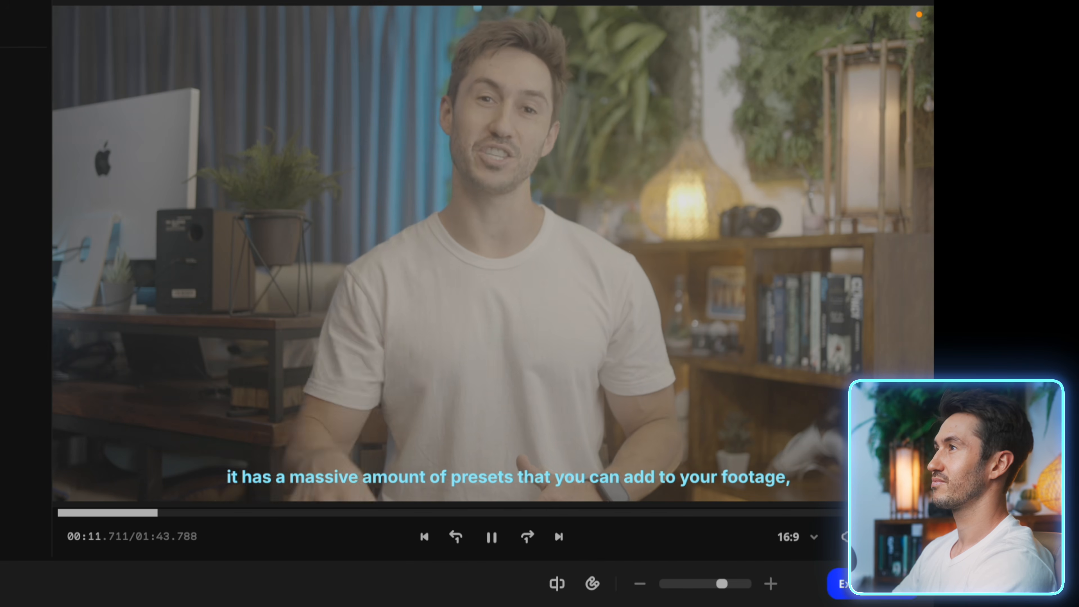
pyautogui.press('space')
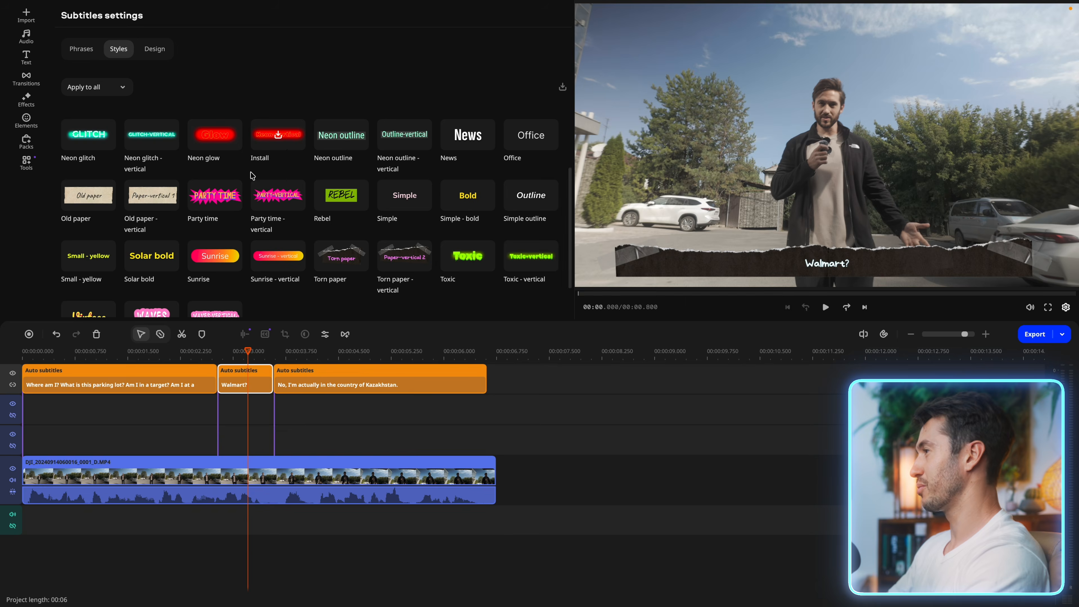
# Step: Apply the Magic enhance and Auto saturation color adjustment presets to the DJI video clip below the subtitles
pyautogui.click(259, 475)
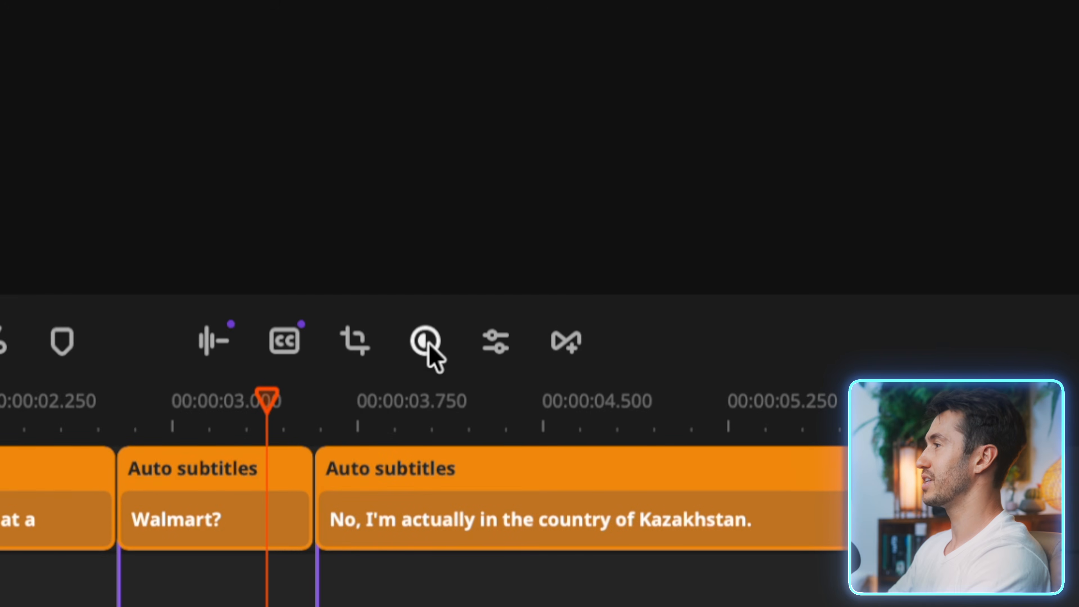
pyautogui.click(427, 343)
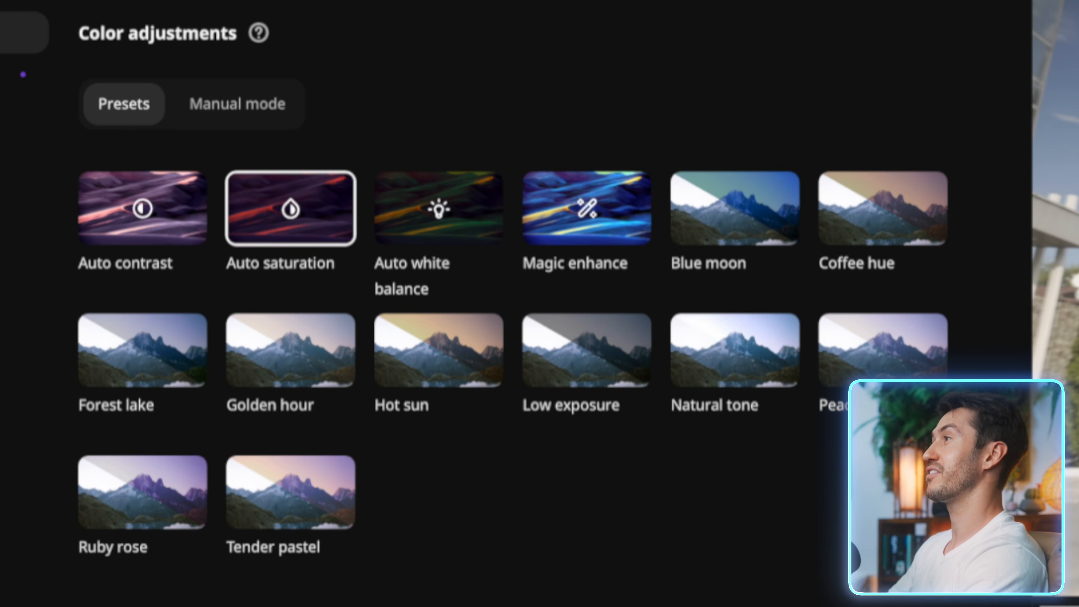
pyautogui.moveTo(593, 230); pyautogui.dragTo(297, 606)
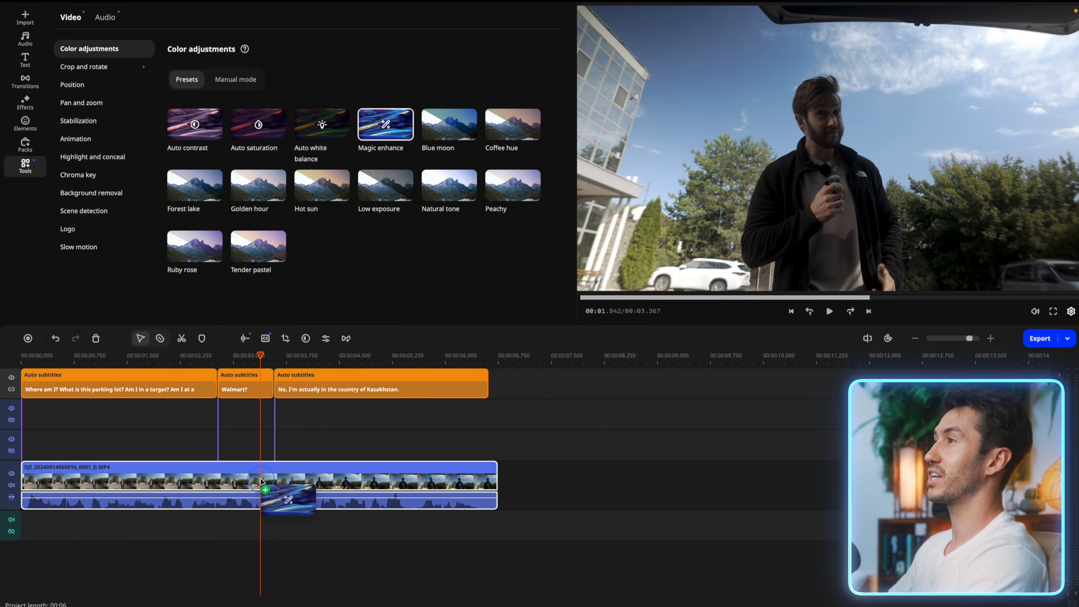
pyautogui.moveTo(260, 482); pyautogui.dragTo(261, 482)
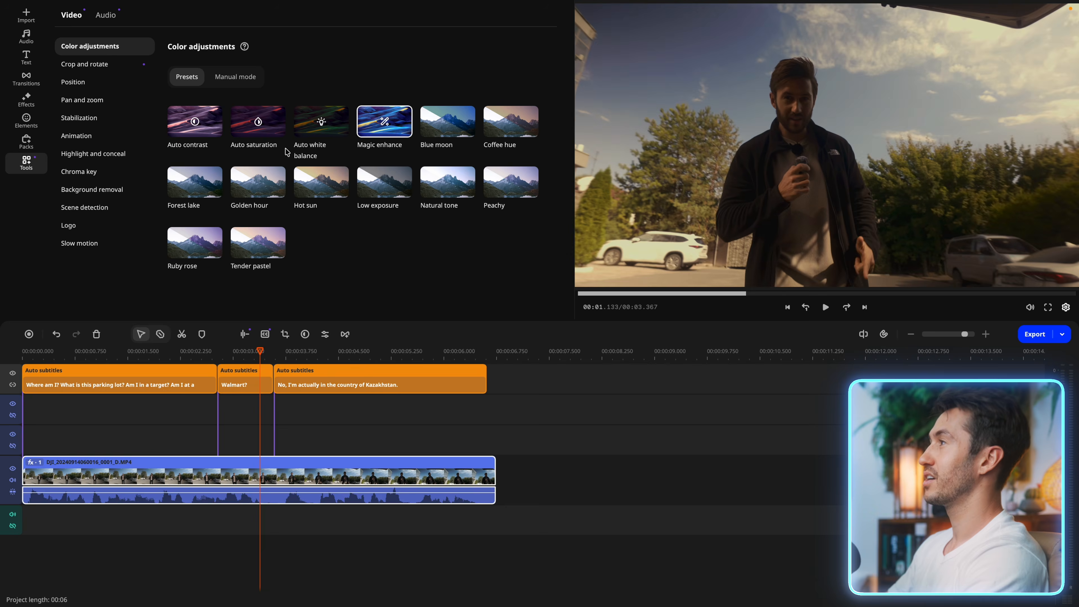
pyautogui.moveTo(258, 122); pyautogui.dragTo(265, 469)
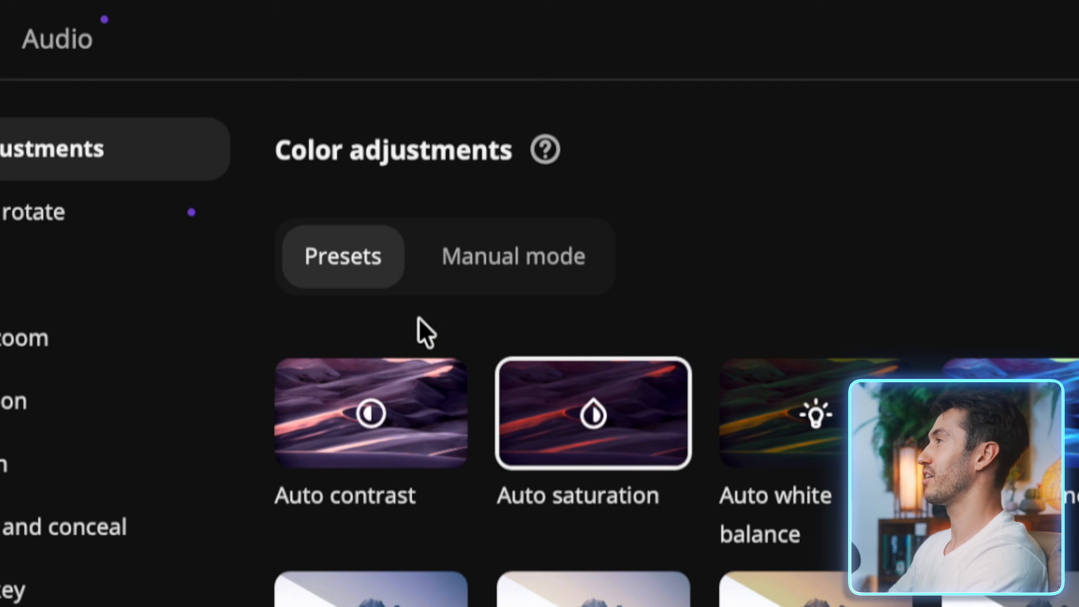
# Step: Manually set the DJI clip's saturation to 20 and its hue to -2
pyautogui.click(491, 268)
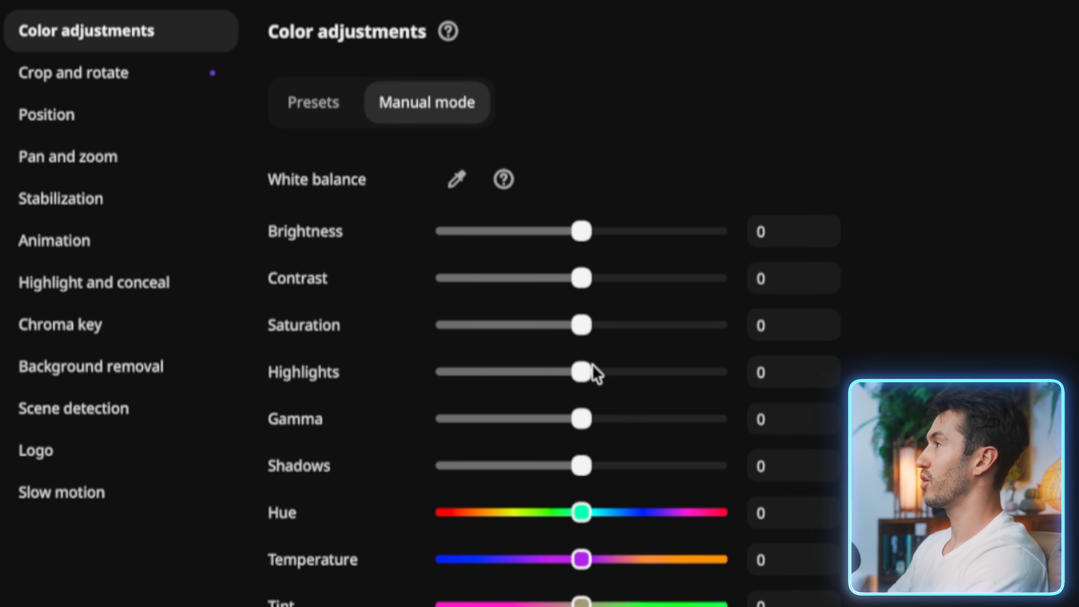
pyautogui.moveTo(581, 329); pyautogui.dragTo(607, 326)
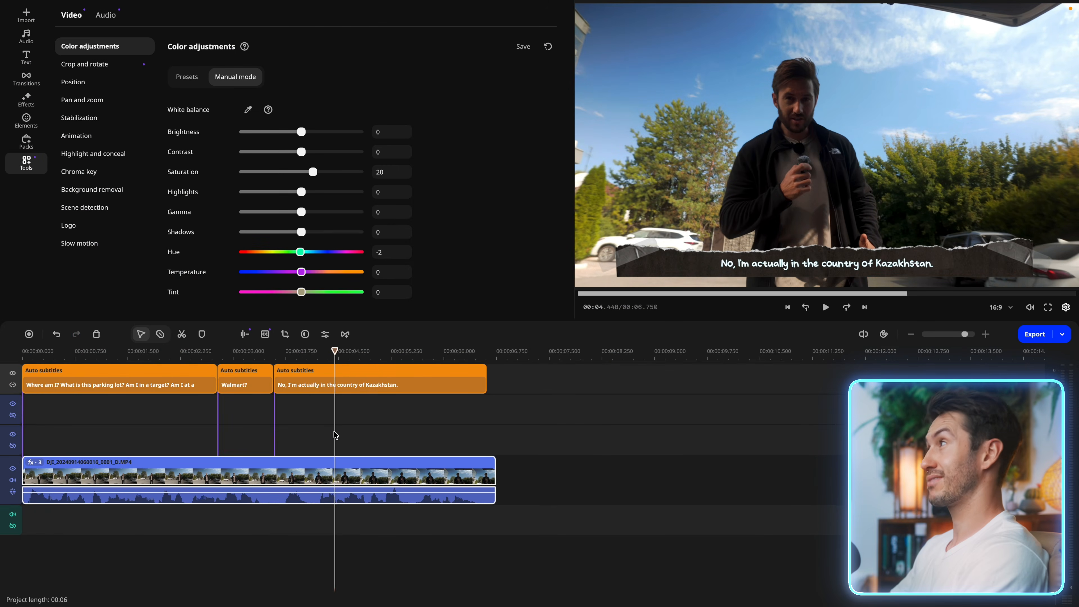
# Step: Add the Kazakhstan flag map image from the project files above the DJI clip, covering its final part from about 4.7 s
pyautogui.click(31, 17)
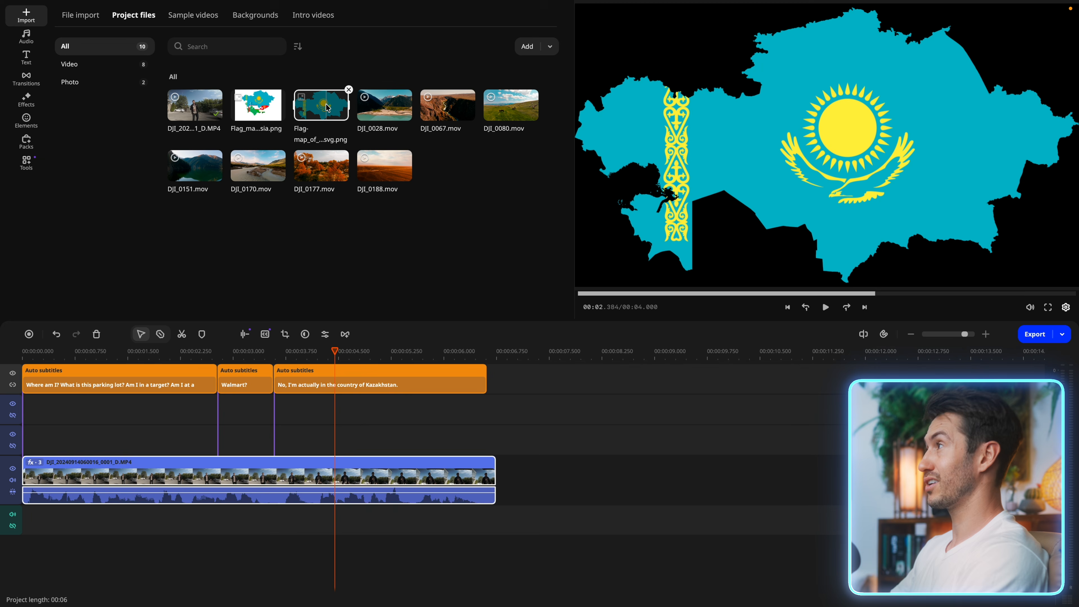
pyautogui.moveTo(321, 110); pyautogui.dragTo(289, 438)
pyautogui.moveTo(221, 444); pyautogui.dragTo(357, 436)
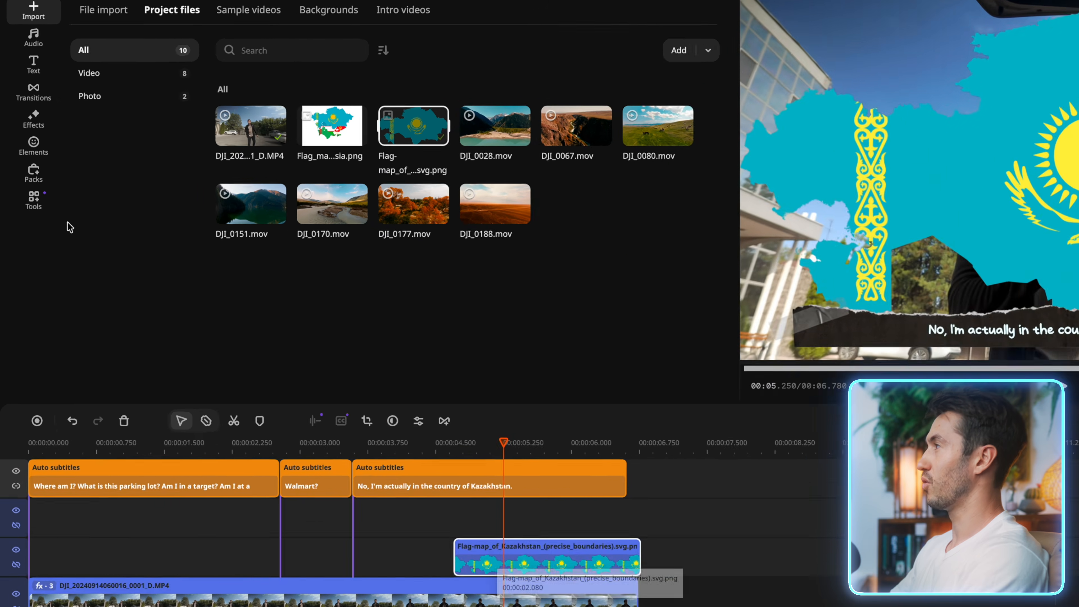
# Step: Browse the basic animations and apply the rightward Slide → animation to the flag map clip
pyautogui.click(26, 162)
pyautogui.click(174, 249)
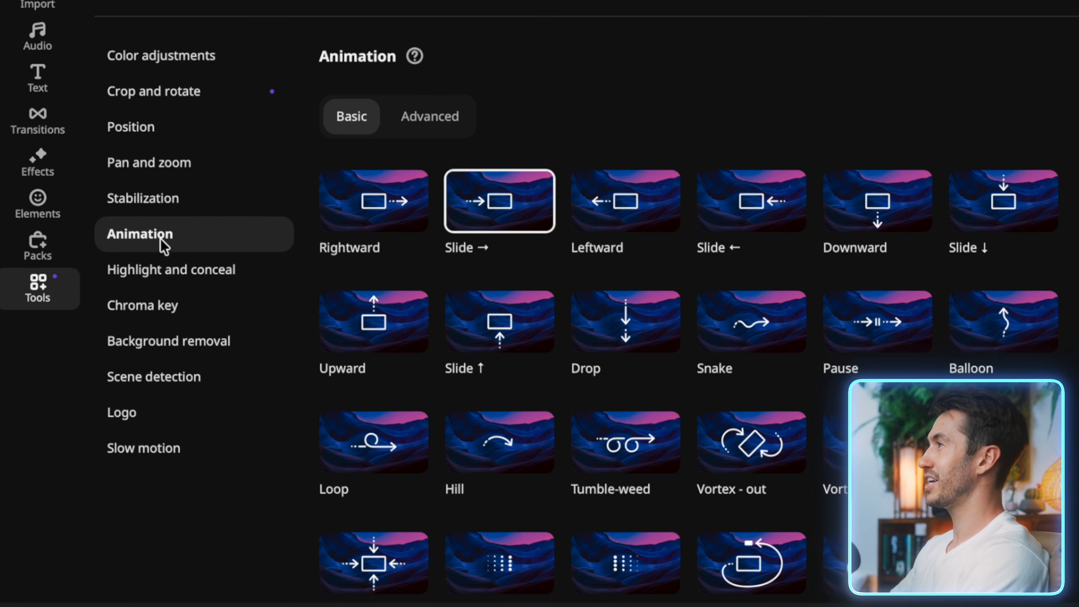
pyautogui.scroll(-3, 903, 513)
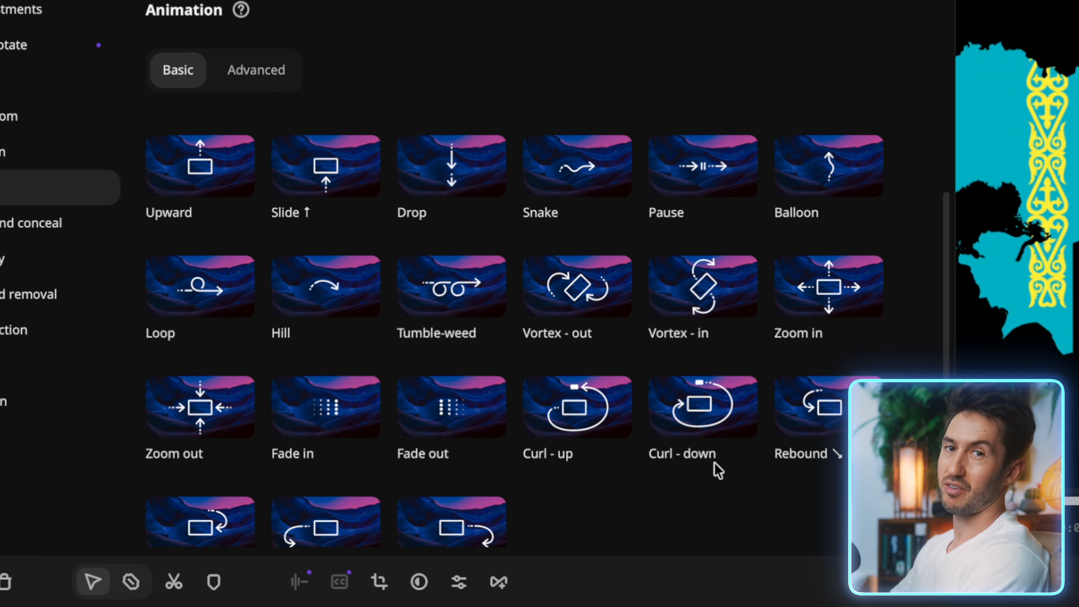
pyautogui.scroll(-2, 714, 462)
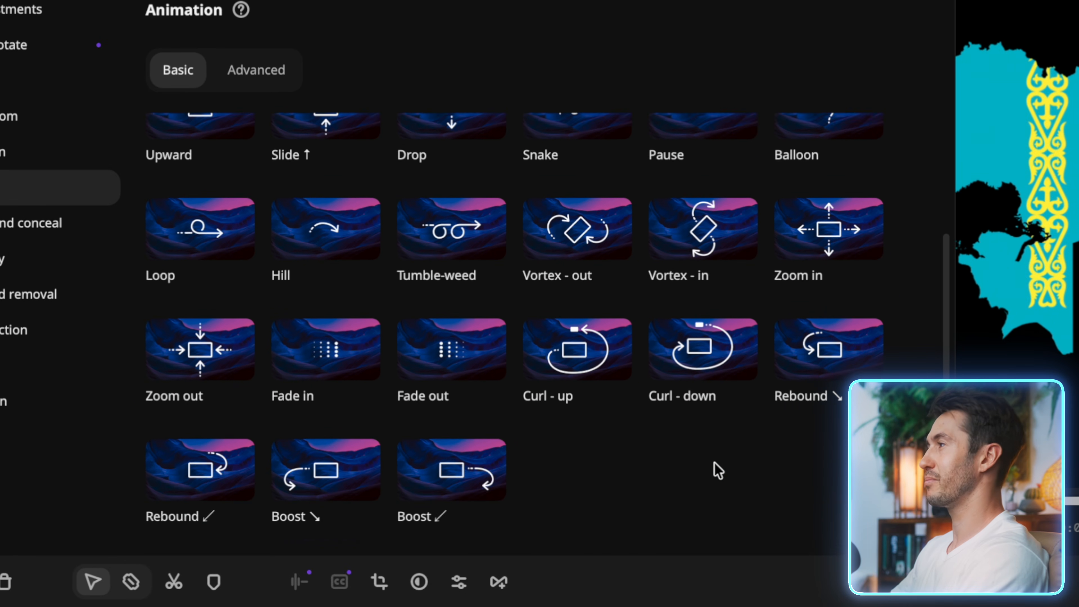
pyautogui.scroll(3, 713, 463)
pyautogui.scroll(2, 714, 463)
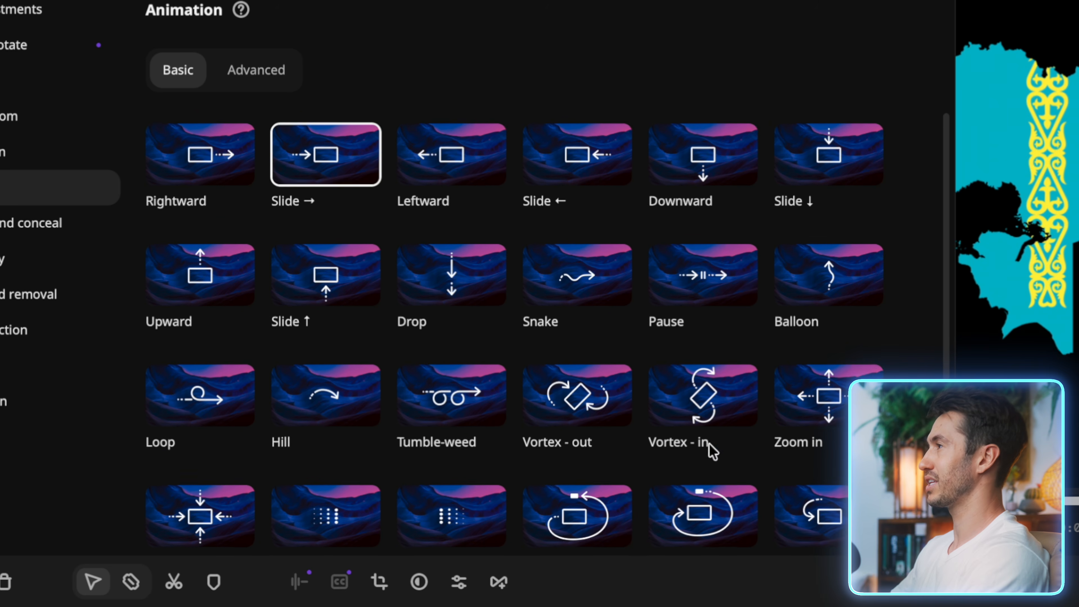
pyautogui.moveTo(576, 217); pyautogui.dragTo(444, 503)
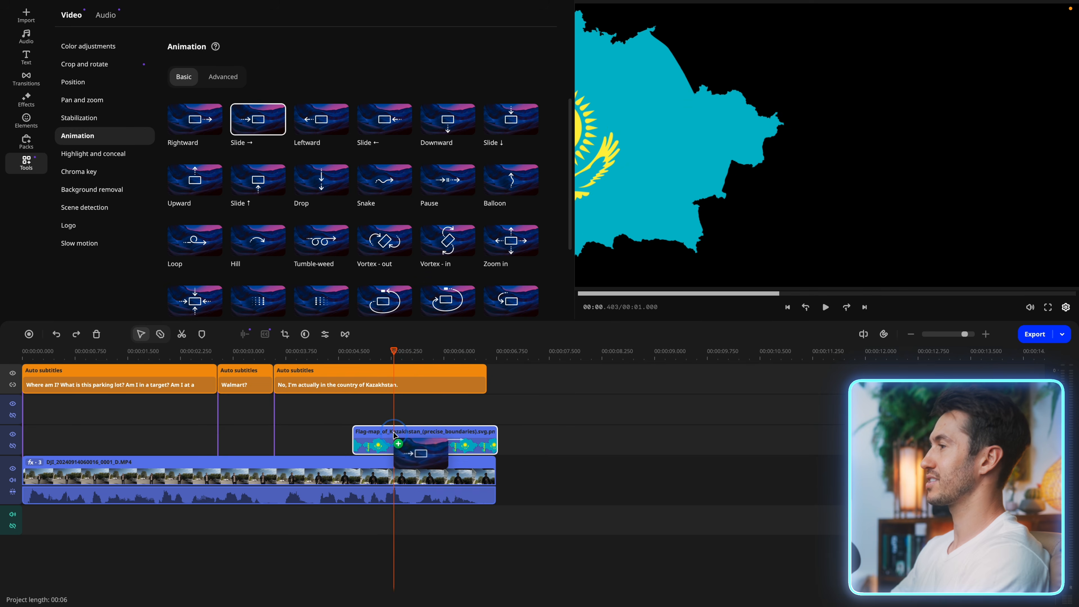
pyautogui.moveTo(396, 434); pyautogui.dragTo(393, 439)
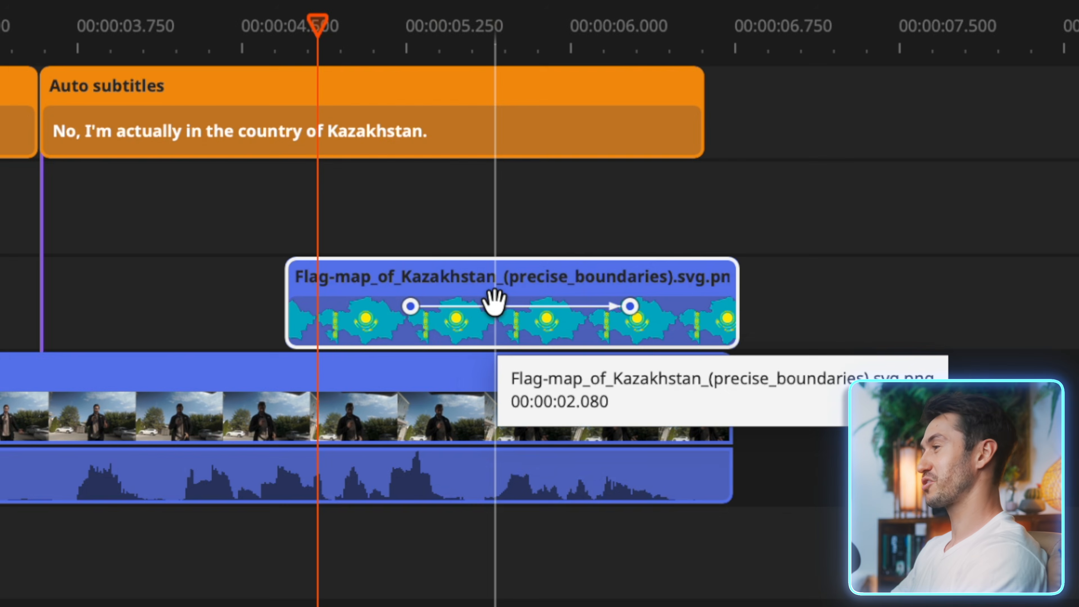
# Step: Make the slide animation start at the flag map clip's beginning and end around its middle, and play the result
pyautogui.moveTo(494, 302); pyautogui.dragTo(430, 302)
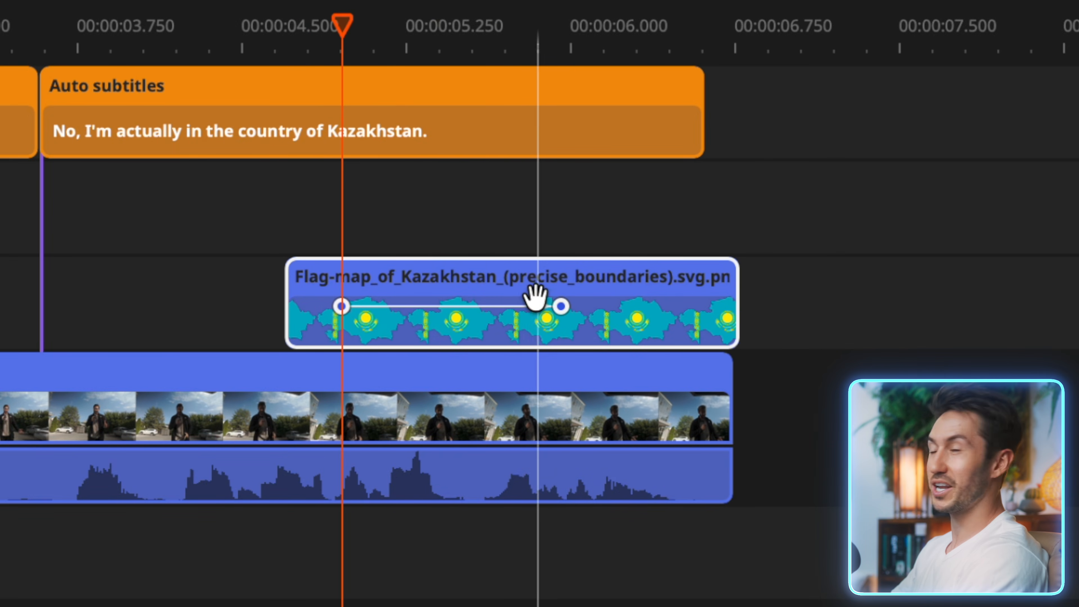
pyautogui.moveTo(338, 306); pyautogui.dragTo(283, 309)
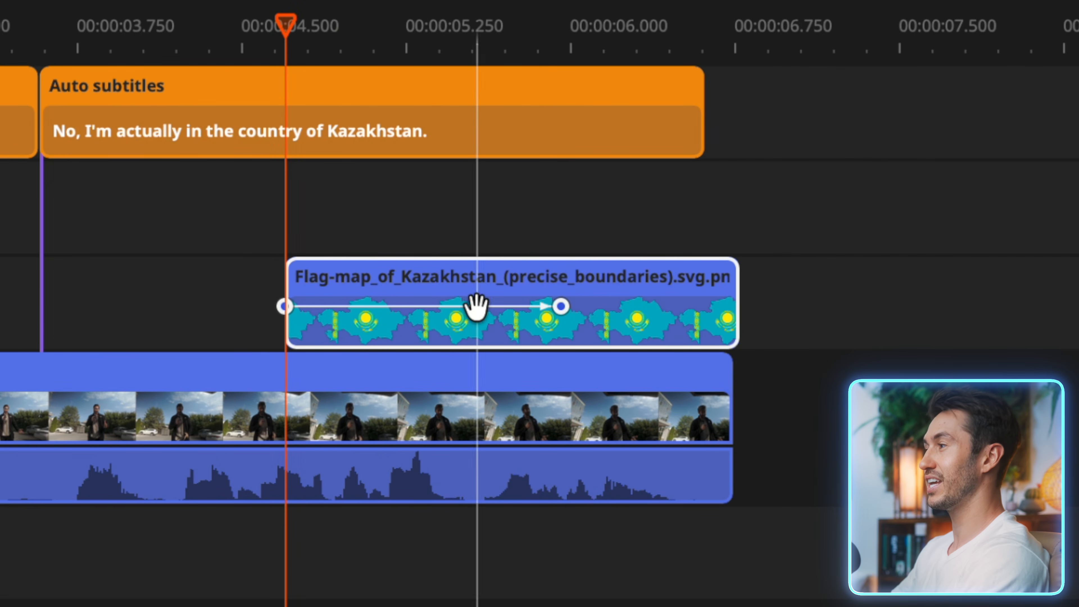
pyautogui.moveTo(562, 306); pyautogui.dragTo(505, 327)
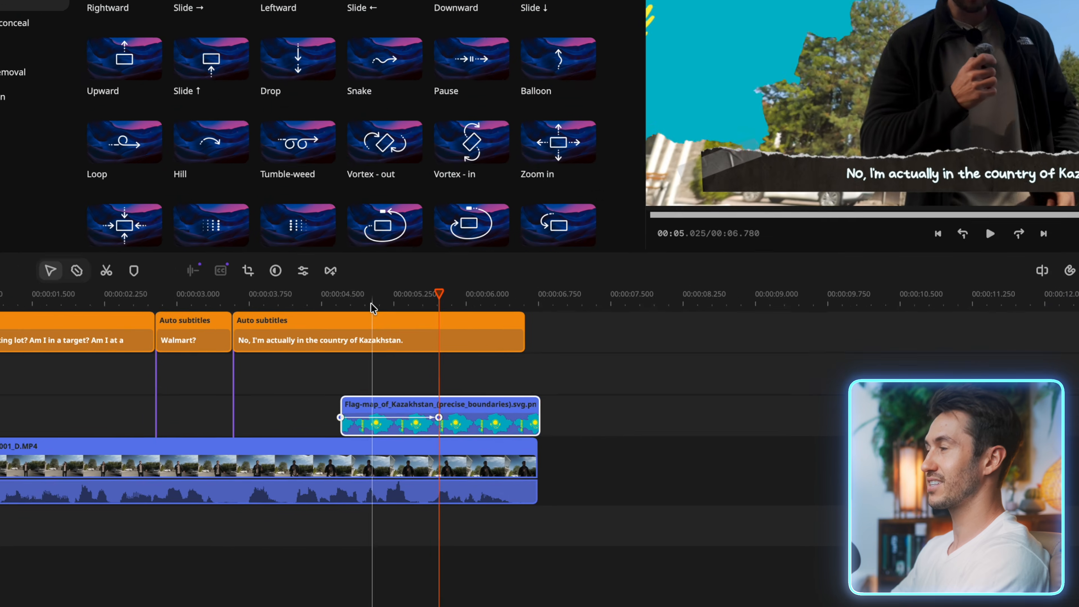
pyautogui.click(353, 48)
pyautogui.press('space')
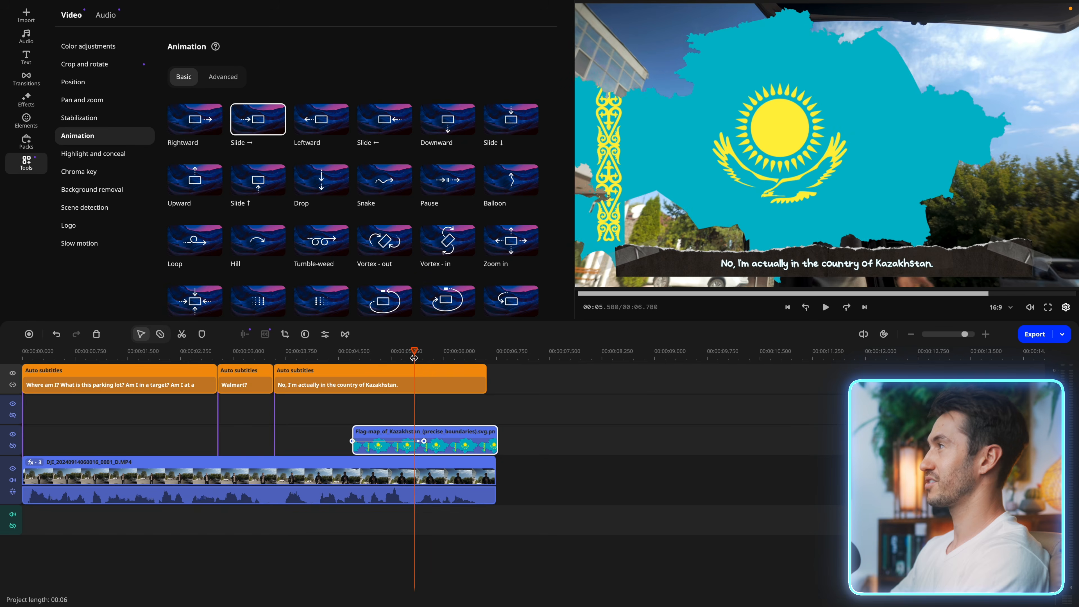
# Step: Scale the flag map down and position it in the upper-left area of the video frame
pyautogui.click(115, 91)
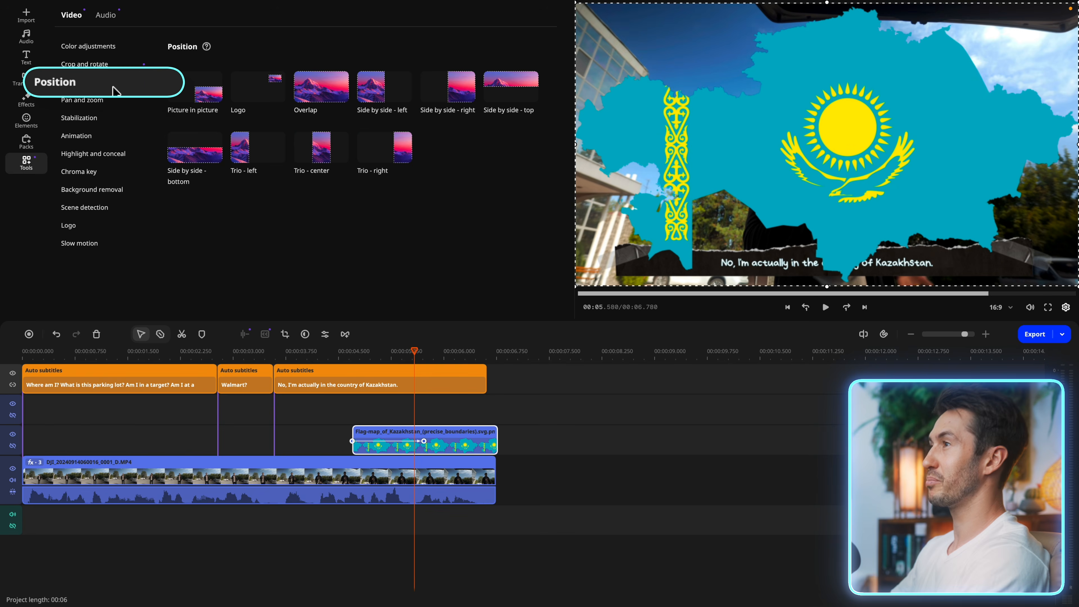
pyautogui.moveTo(999, 225); pyautogui.dragTo(755, 117)
pyautogui.moveTo(729, 96); pyautogui.dragTo(812, 137)
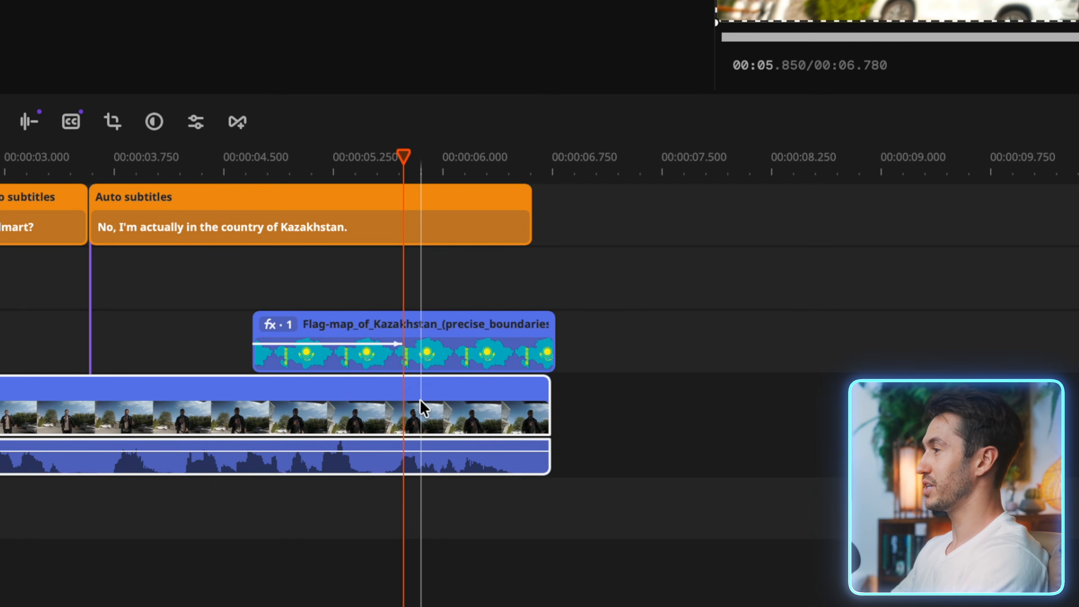
# Step: Clone the DJI clip onto the track above the flag map and trim the copy's start to the flag clip's start
pyautogui.rightClick(420, 400)
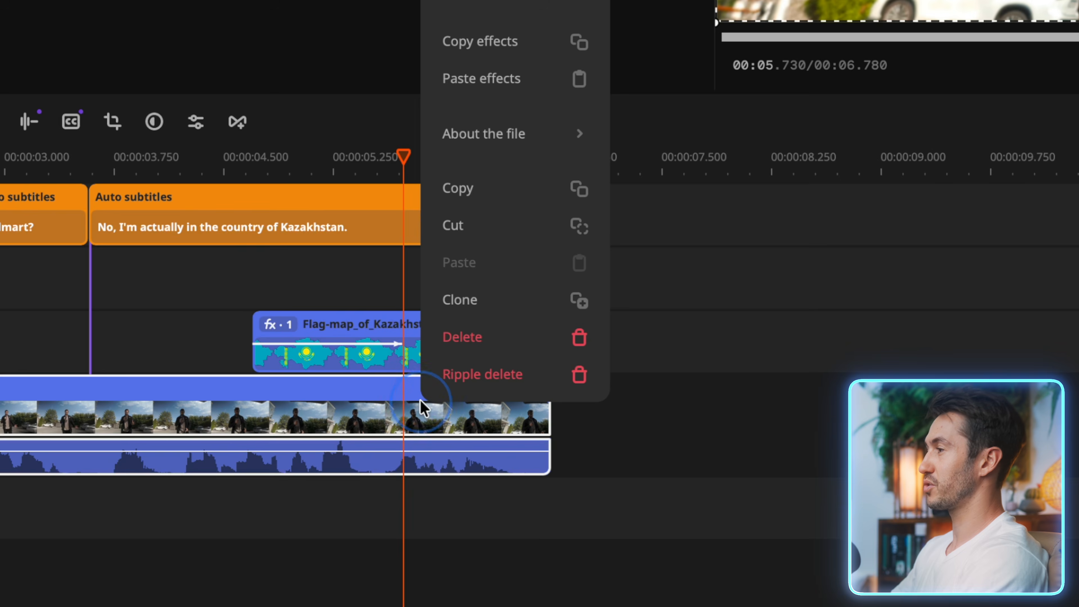
pyautogui.click(483, 311)
pyautogui.moveTo(318, 511)
pyautogui.mouseDown()
pyautogui.moveTo(294, 434)
pyautogui.moveTo(304, 283)
pyautogui.mouseUp()
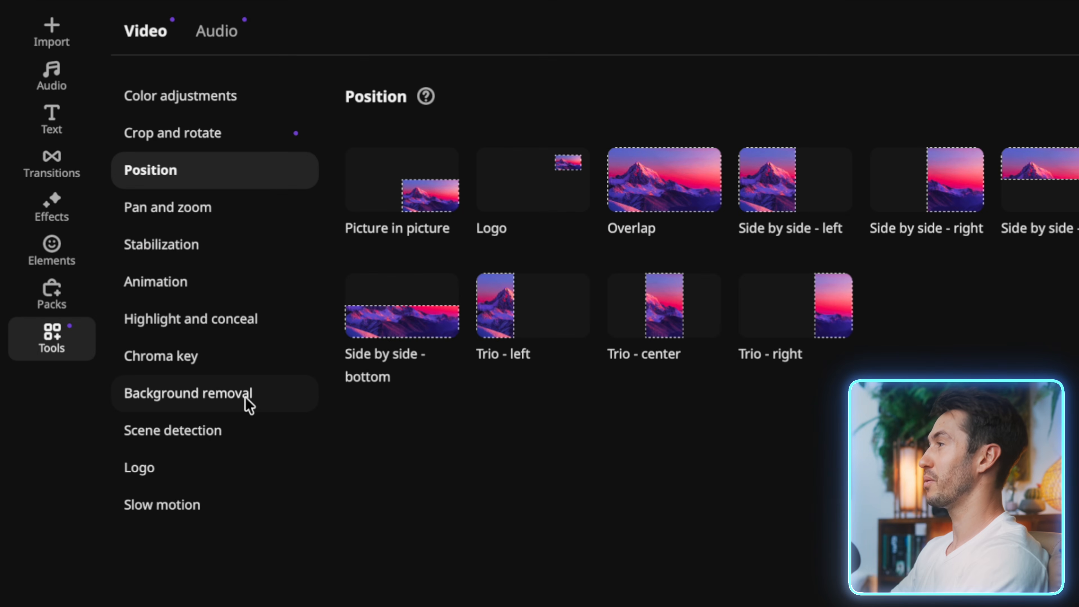
pyautogui.click(249, 404)
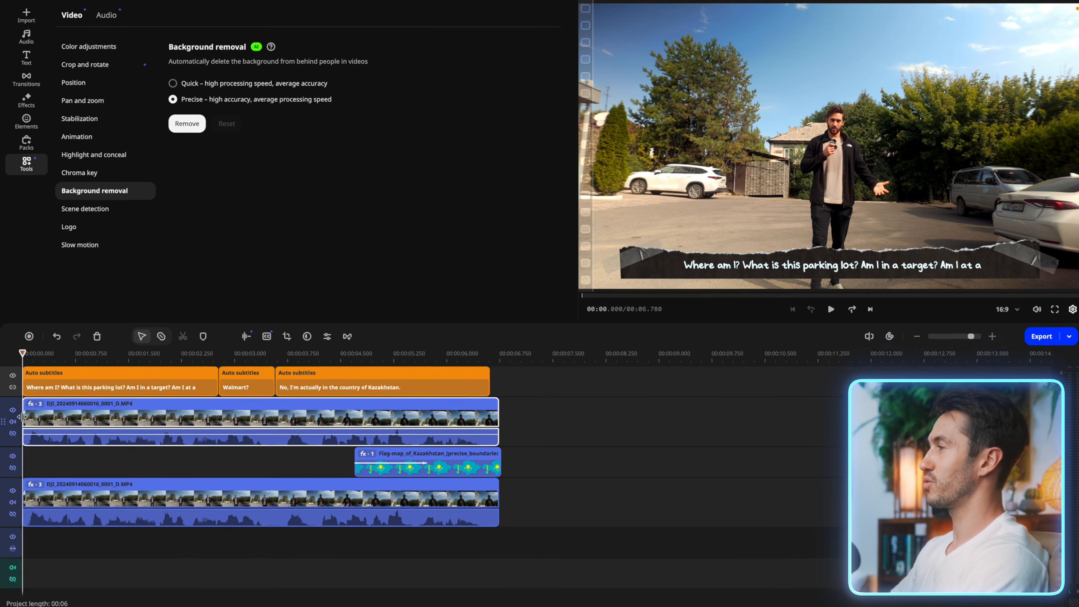
pyautogui.moveTo(23, 414); pyautogui.dragTo(353, 418)
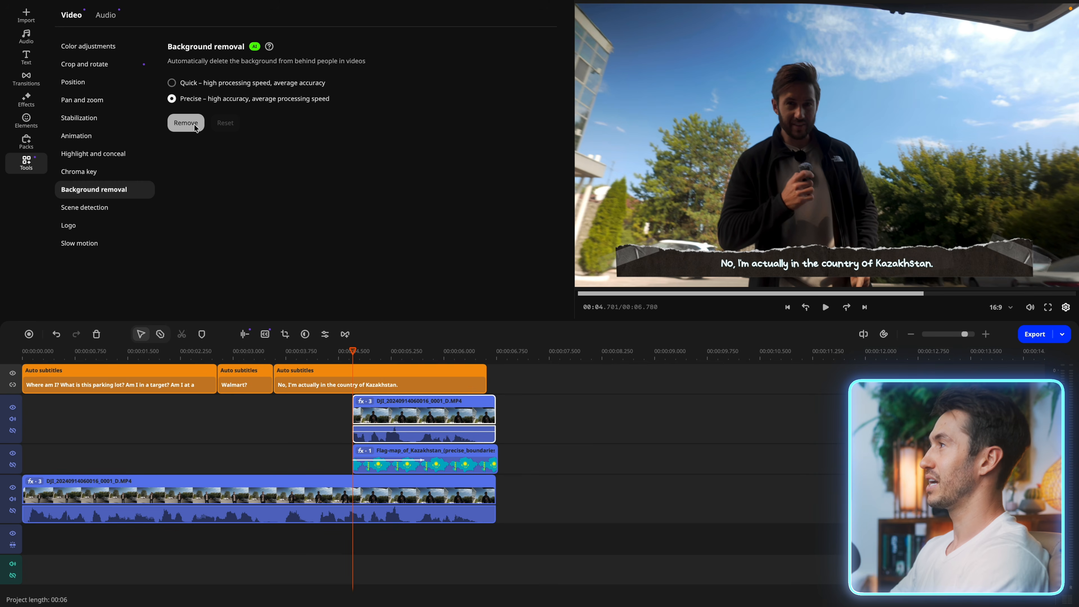
# Step: Remove the background of the cloned DJI clip with the Precise mode and silence its audio
pyautogui.click(195, 128)
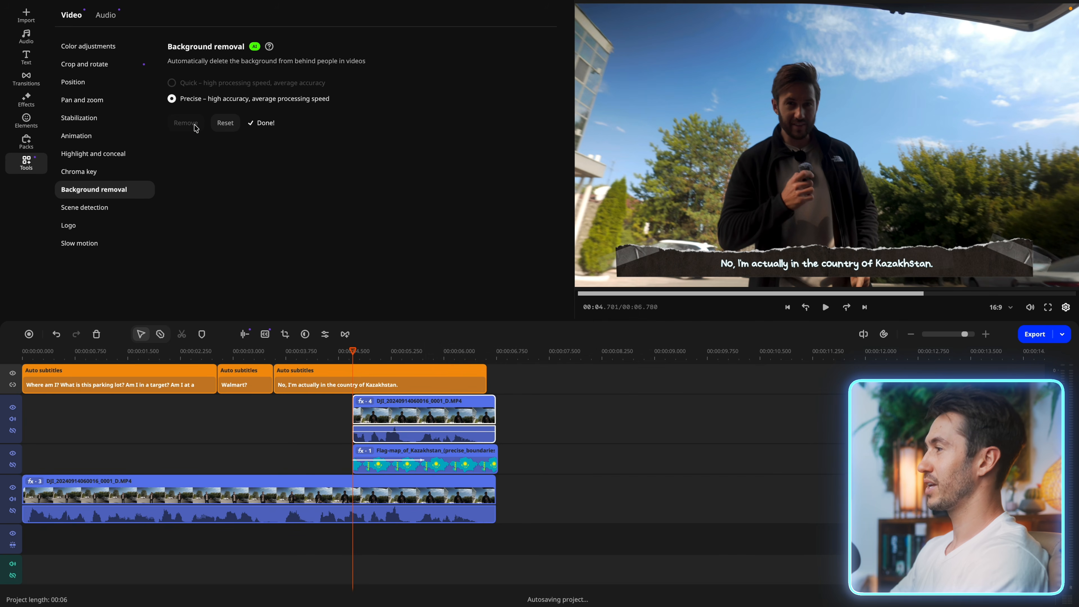
pyautogui.click(312, 353)
pyautogui.press('space')
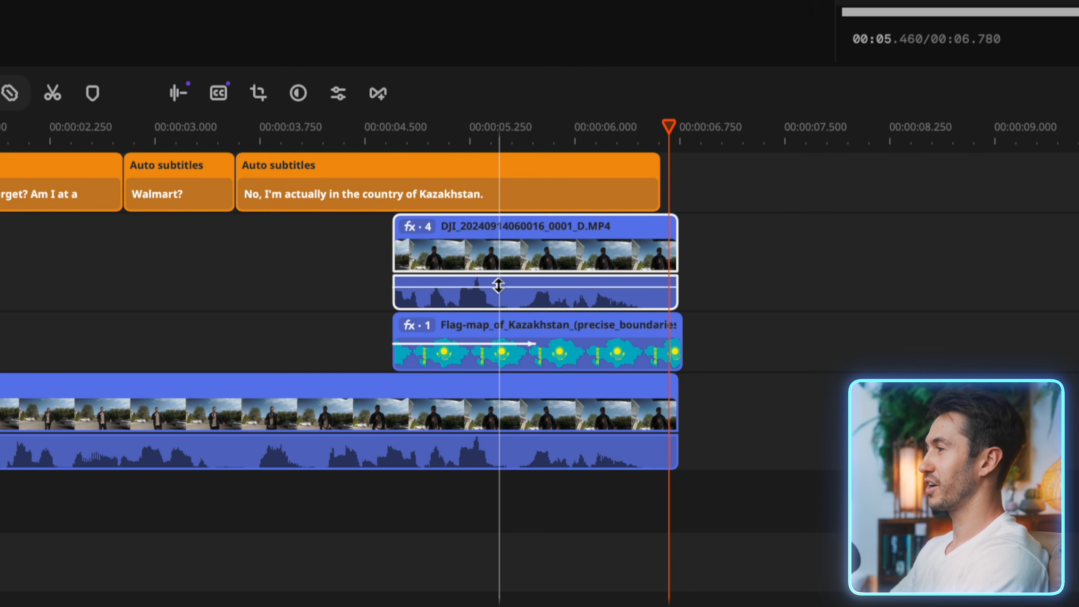
pyautogui.moveTo(498, 286); pyautogui.dragTo(499, 301)
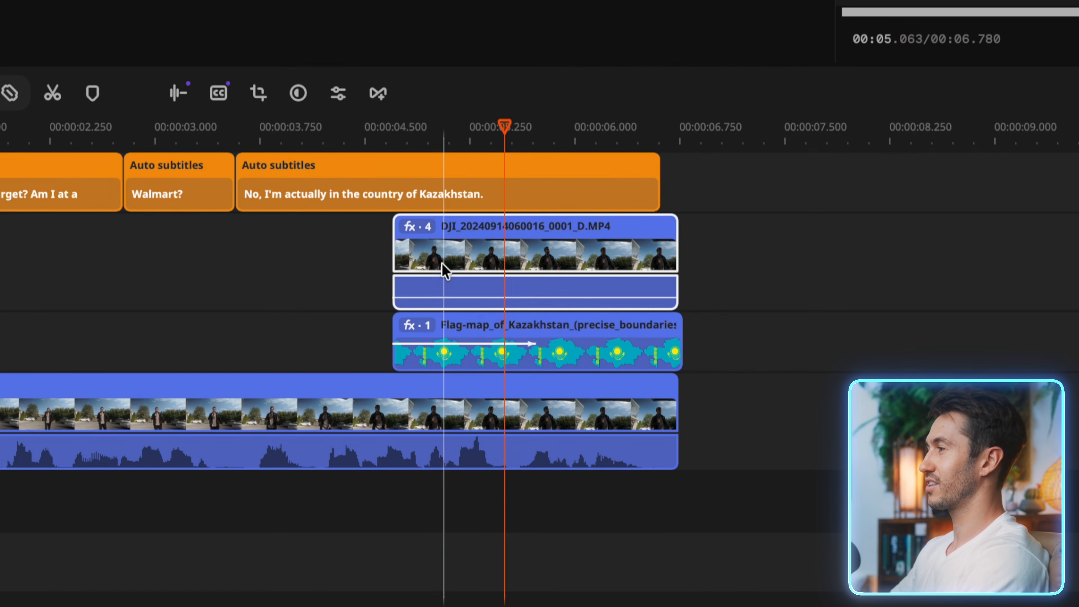
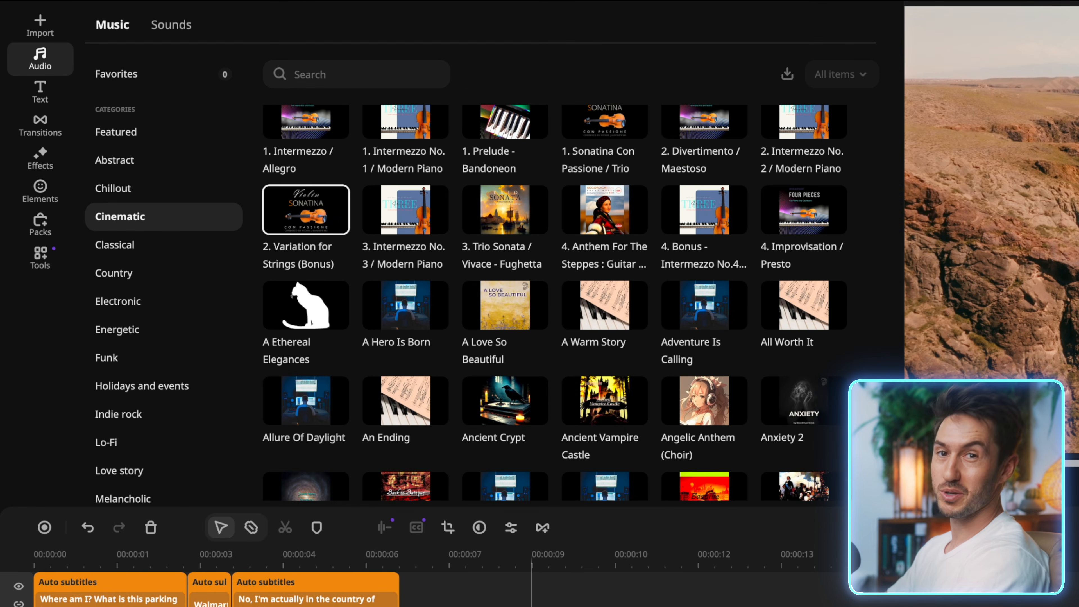
# Step: Add the Cinematic track 2. Variation for Strings (Bonus) from the flag map's start and trim the flag clip to 00:00:02:050
pyautogui.scroll(-2, 144, 322)
pyautogui.scroll(2, 144, 321)
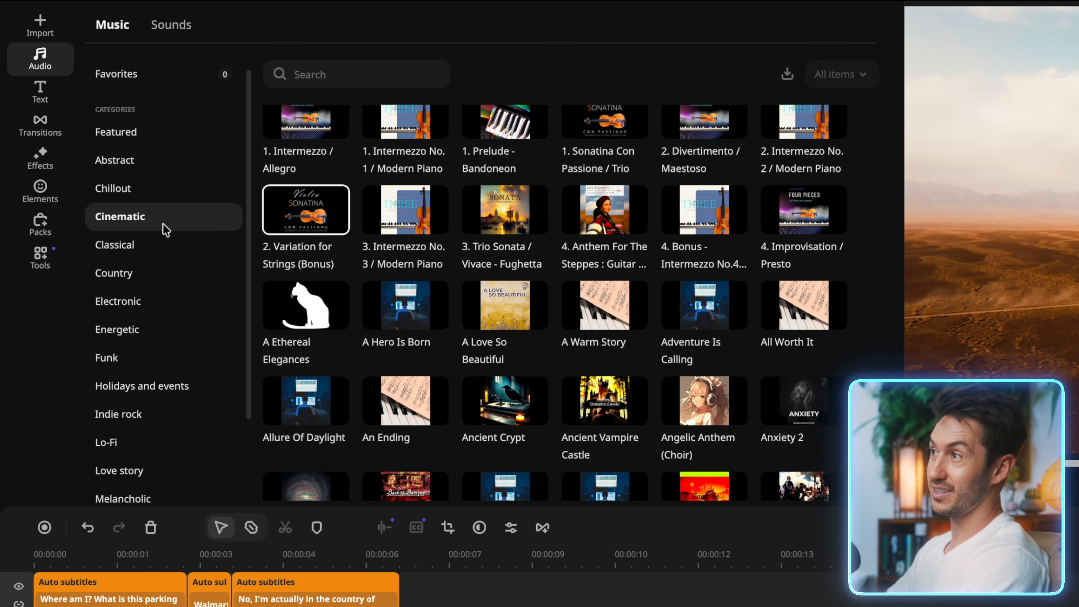
pyautogui.scroll(-15, 622, 370)
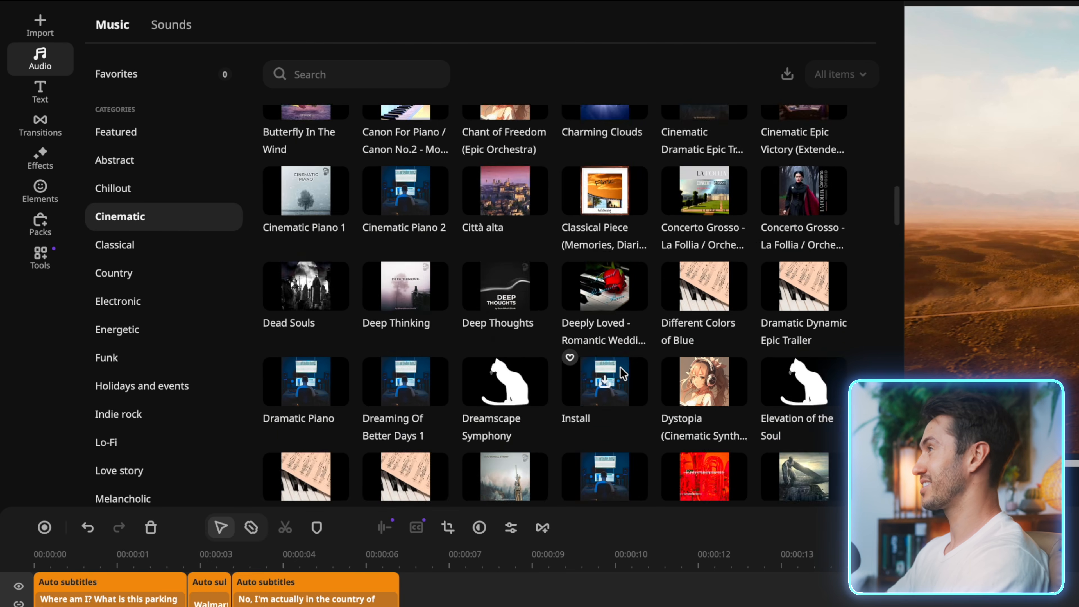
pyautogui.scroll(15, 622, 371)
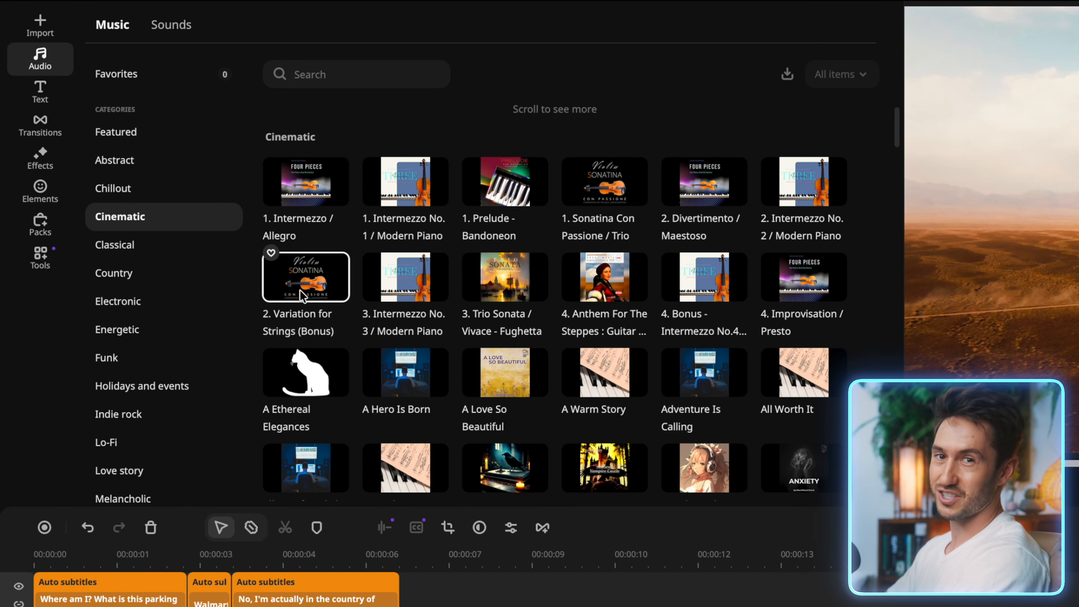
pyautogui.moveTo(291, 279); pyautogui.dragTo(251, 546)
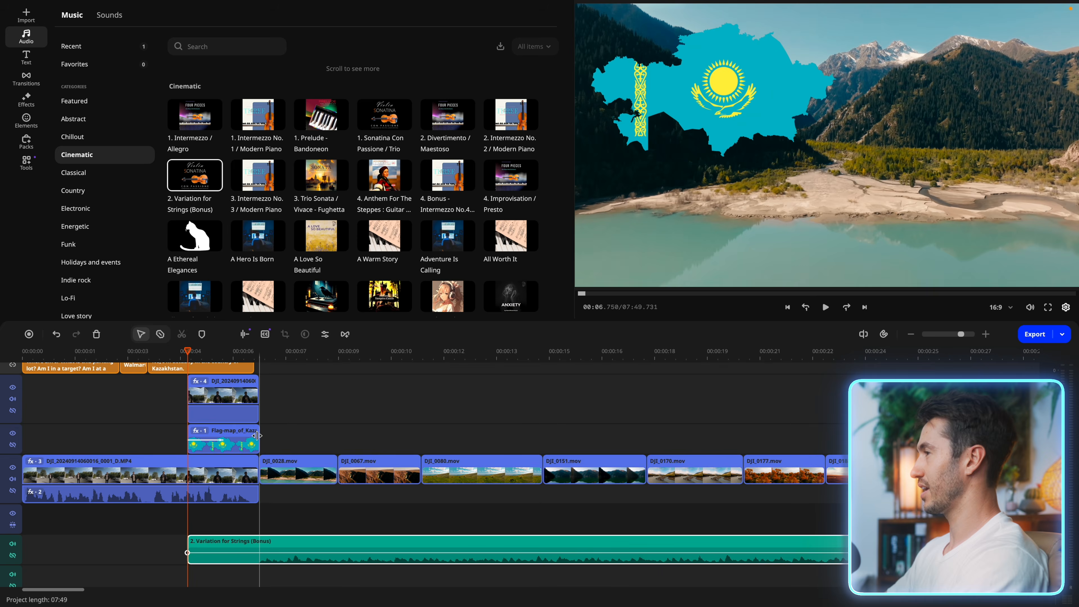
pyautogui.moveTo(257, 436); pyautogui.dragTo(255, 436)
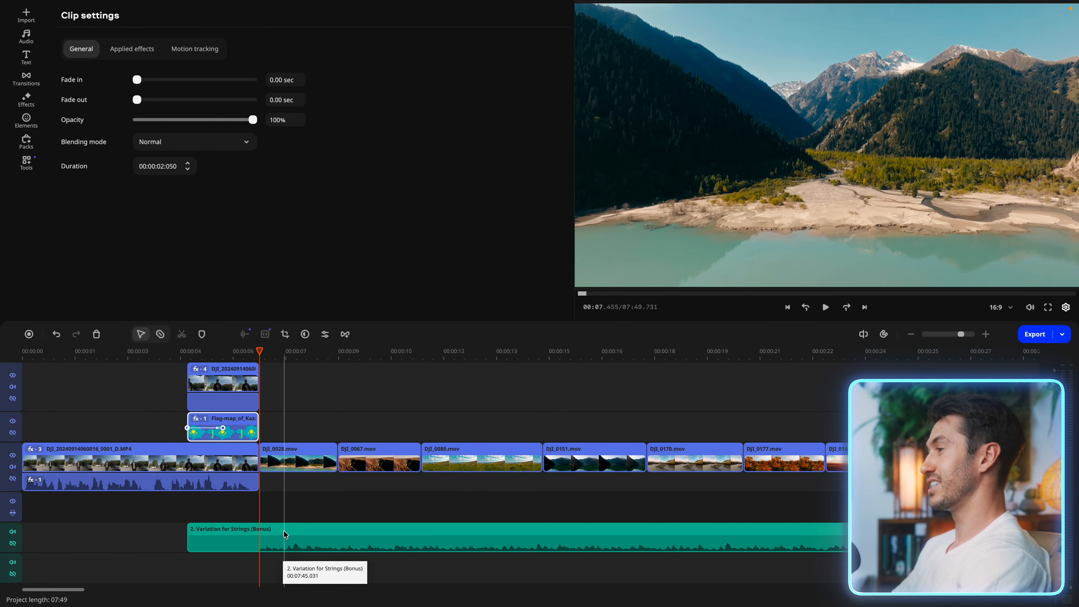
pyautogui.click(284, 532)
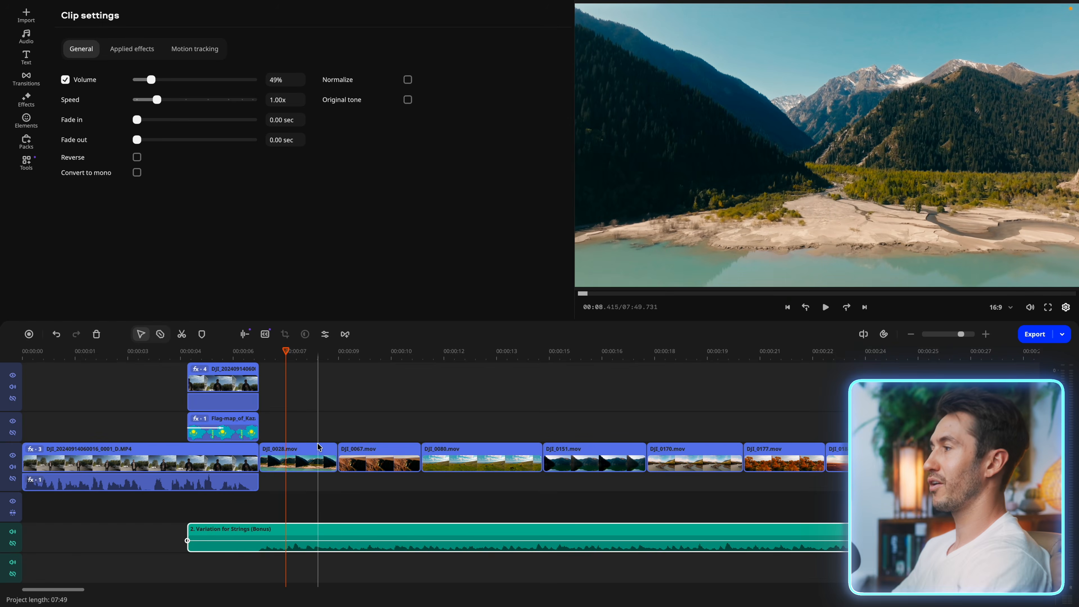
pyautogui.moveTo(336, 450); pyautogui.dragTo(317, 450)
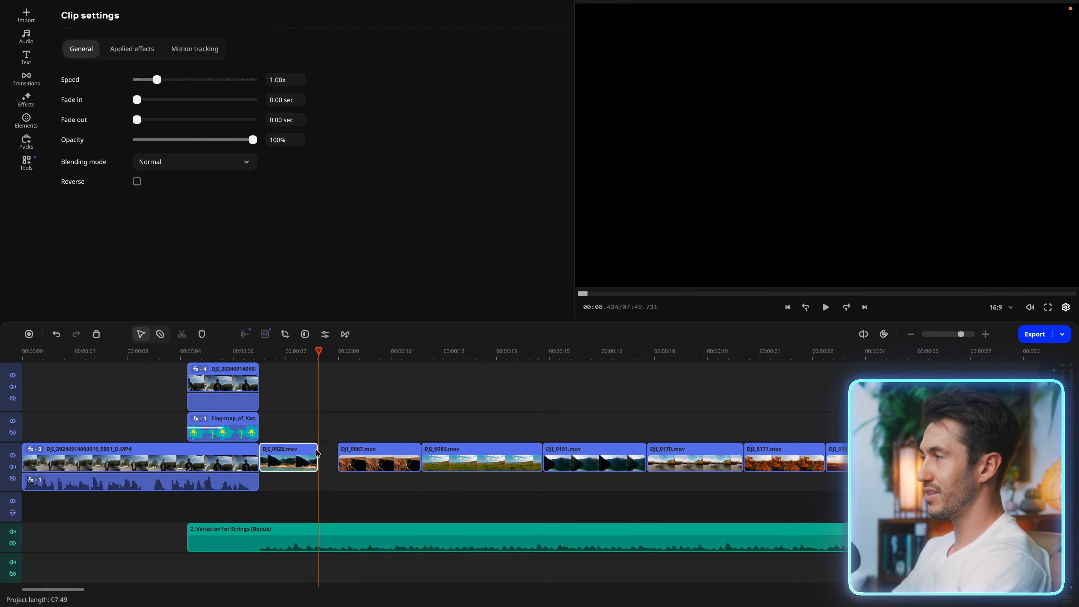
pyautogui.hotkey('ctrl', 'z')
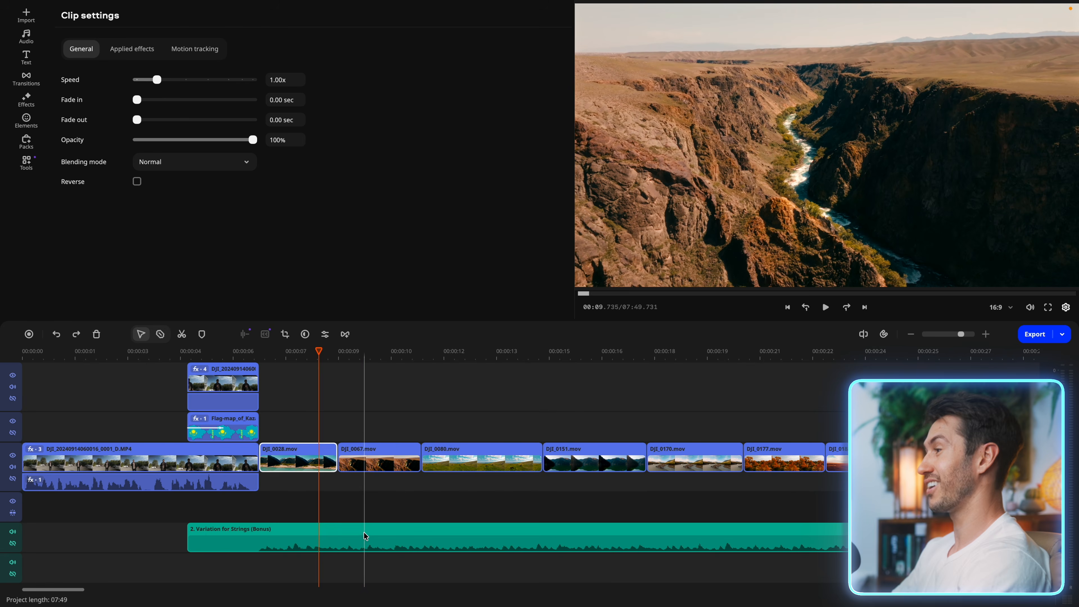
# Step: Detect the audio beats of the Variation for Strings music track and set the minimum time between beat markers to 2.68 sec
pyautogui.click(364, 533)
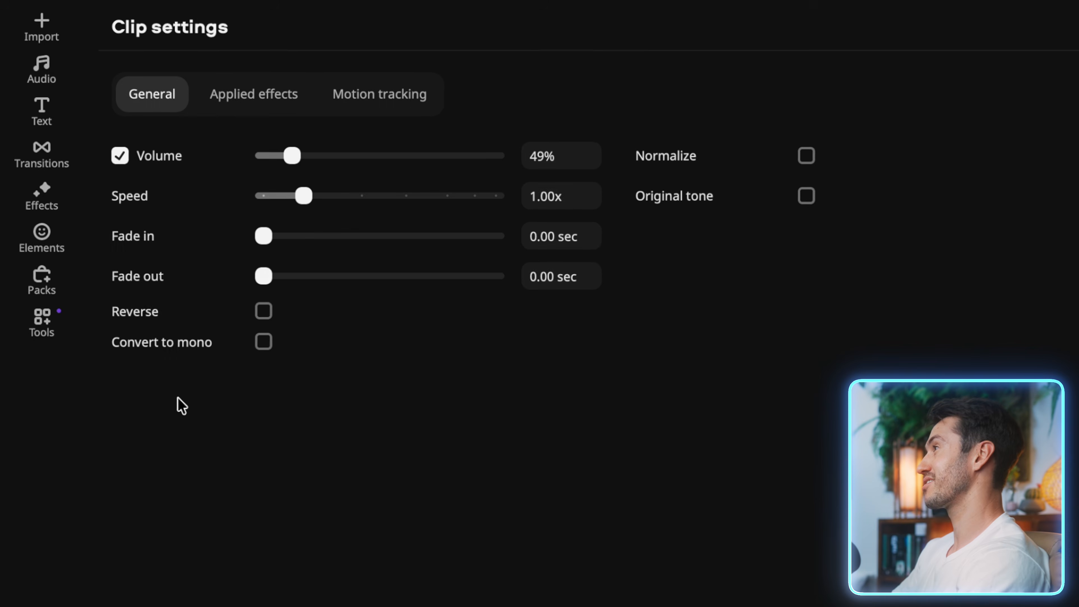
pyautogui.click(25, 162)
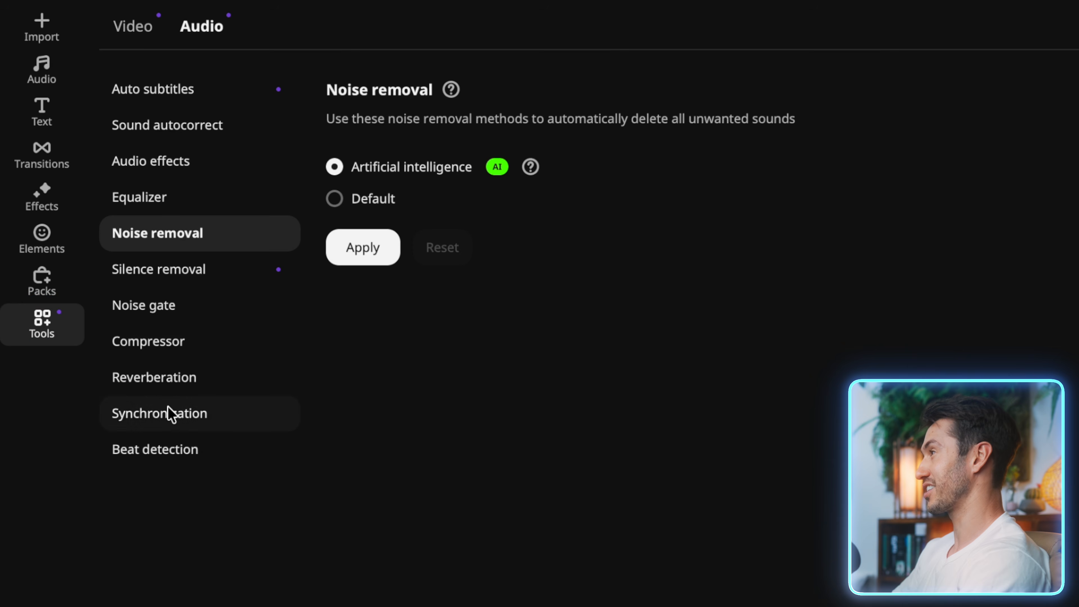
pyautogui.click(167, 451)
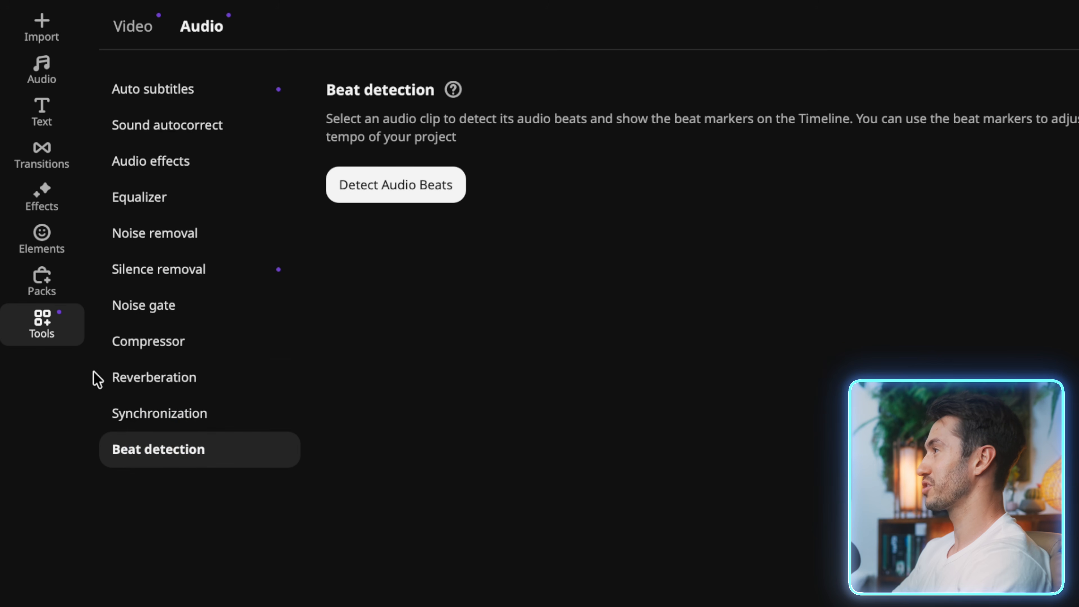
pyautogui.click(392, 201)
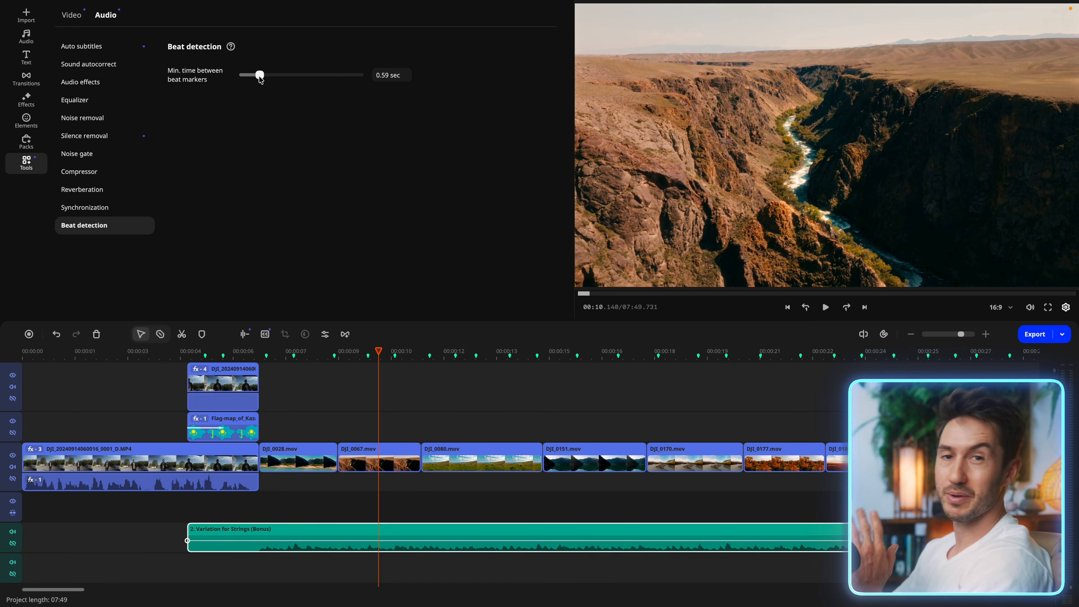
pyautogui.moveTo(259, 77); pyautogui.dragTo(274, 75)
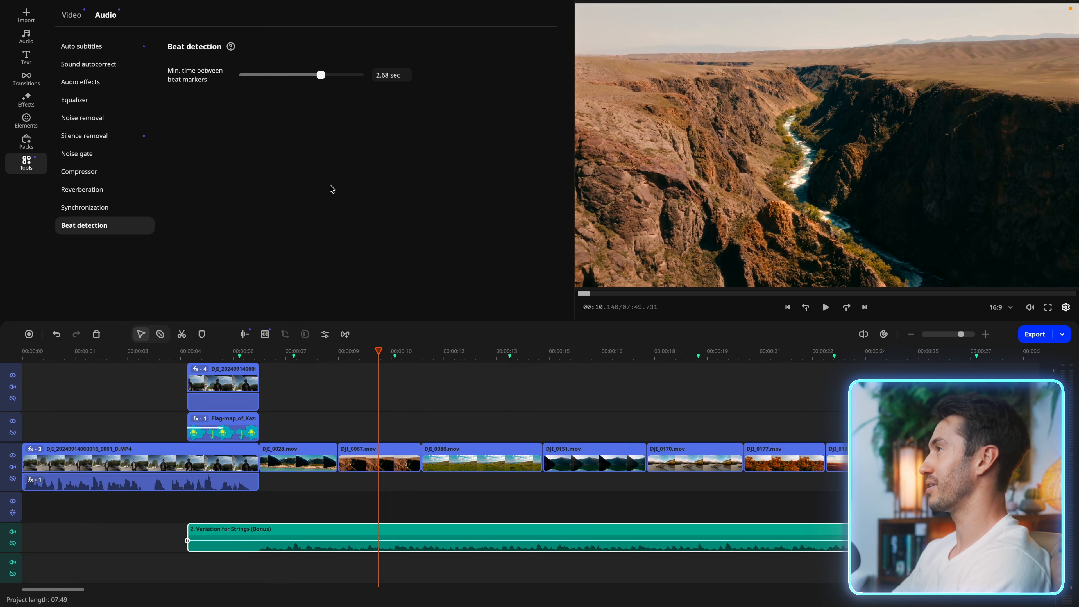
# Step: Play the sequence against the beat markers and shorten DJI_0067.mov and the following drone clips to match the beats
pyautogui.click(222, 354)
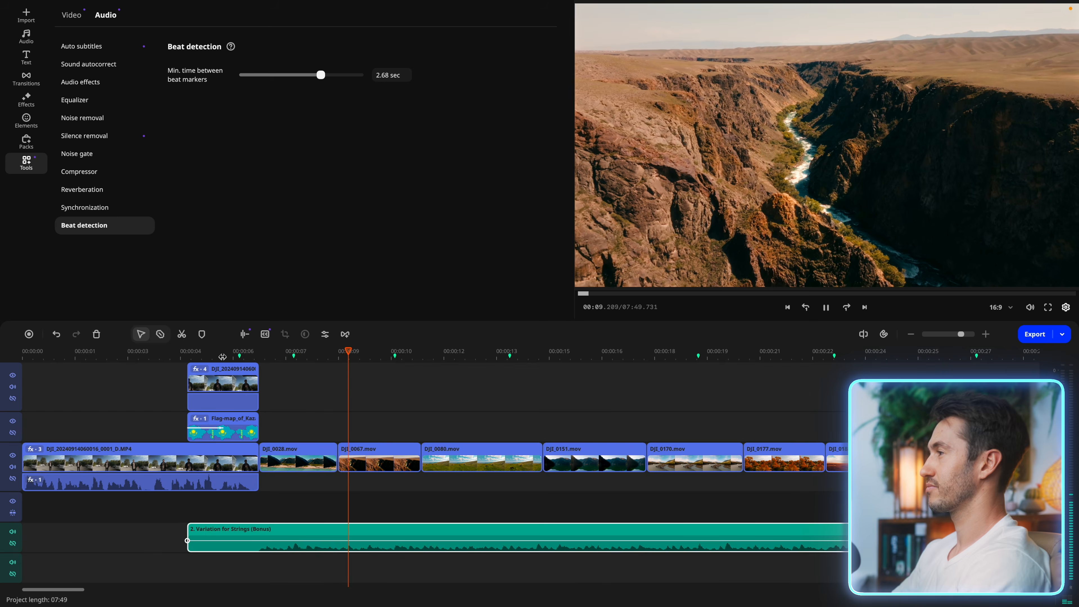
pyautogui.press('space')
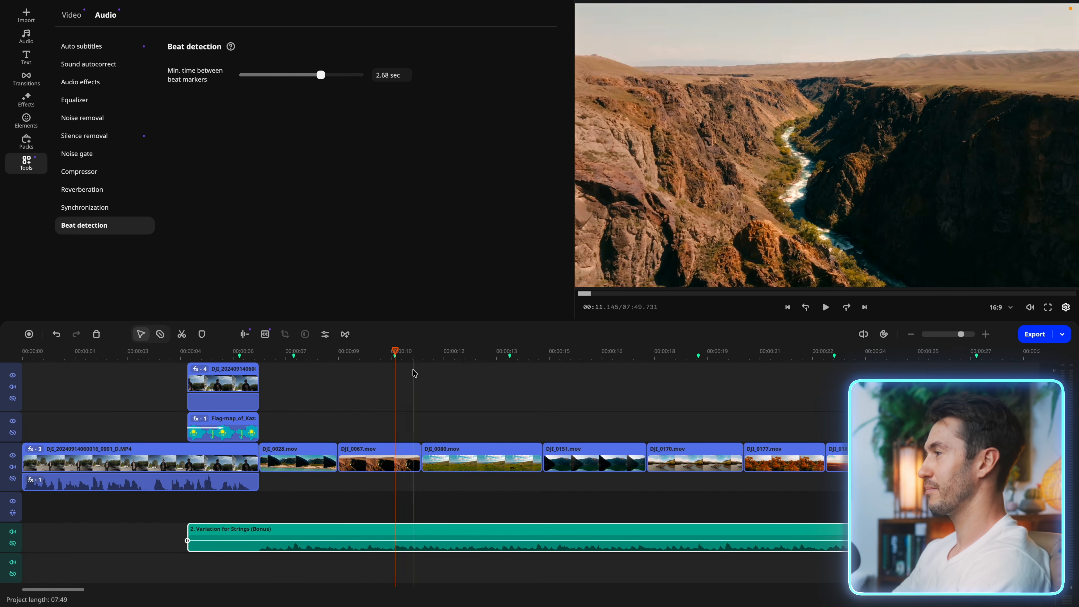
pyautogui.moveTo(419, 447); pyautogui.dragTo(395, 447)
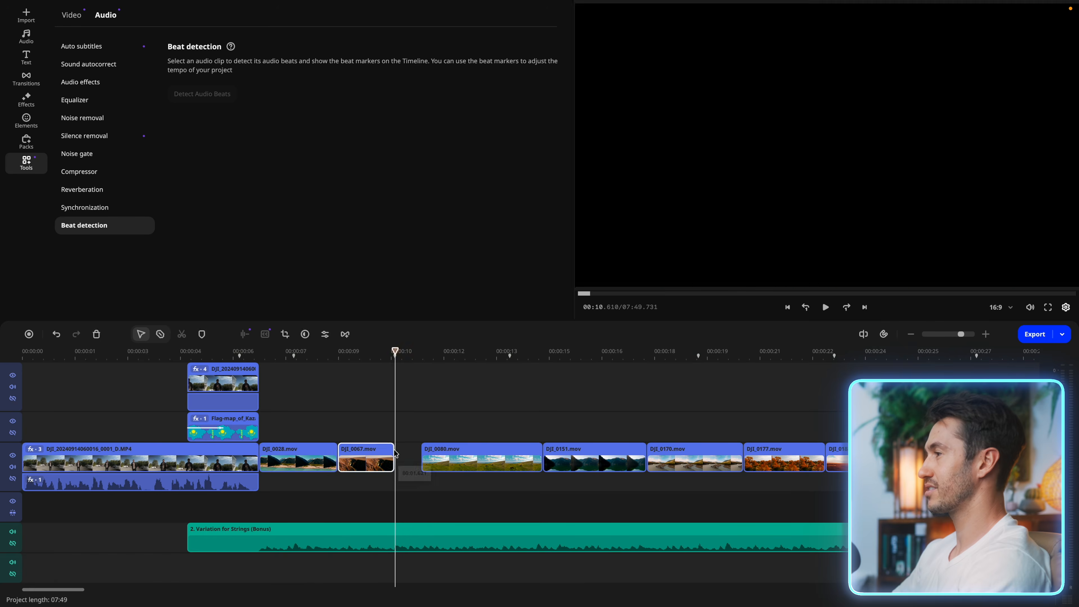
pyautogui.moveTo(905, 448); pyautogui.dragTo(878, 460)
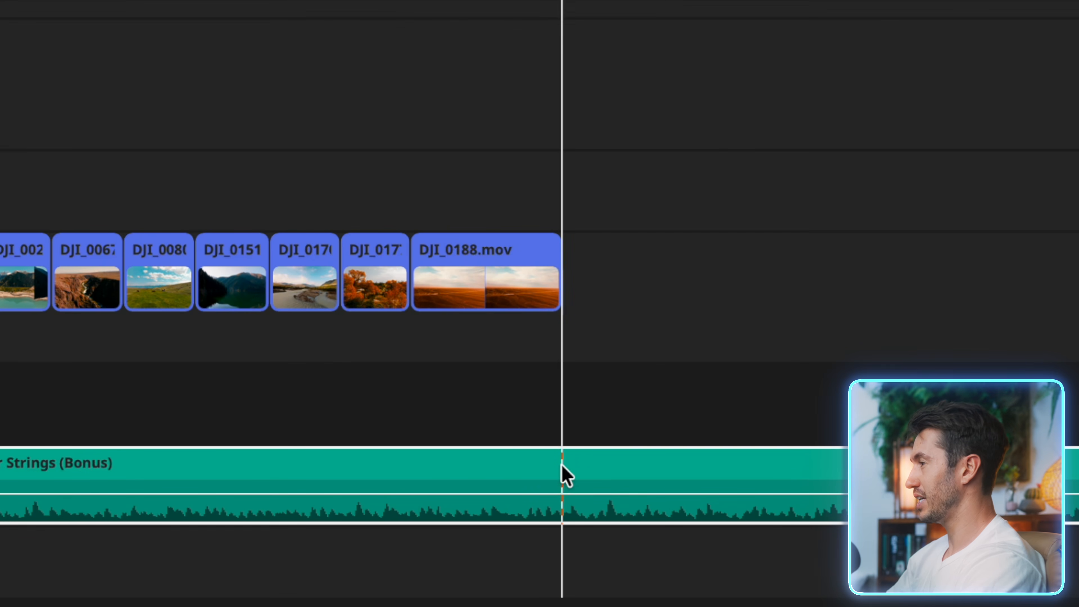
# Step: Split the music track at the end of DJI_0188.mov and delete the remaining part
pyautogui.click(562, 466)
pyautogui.click(617, 469)
pyautogui.press('Delete')
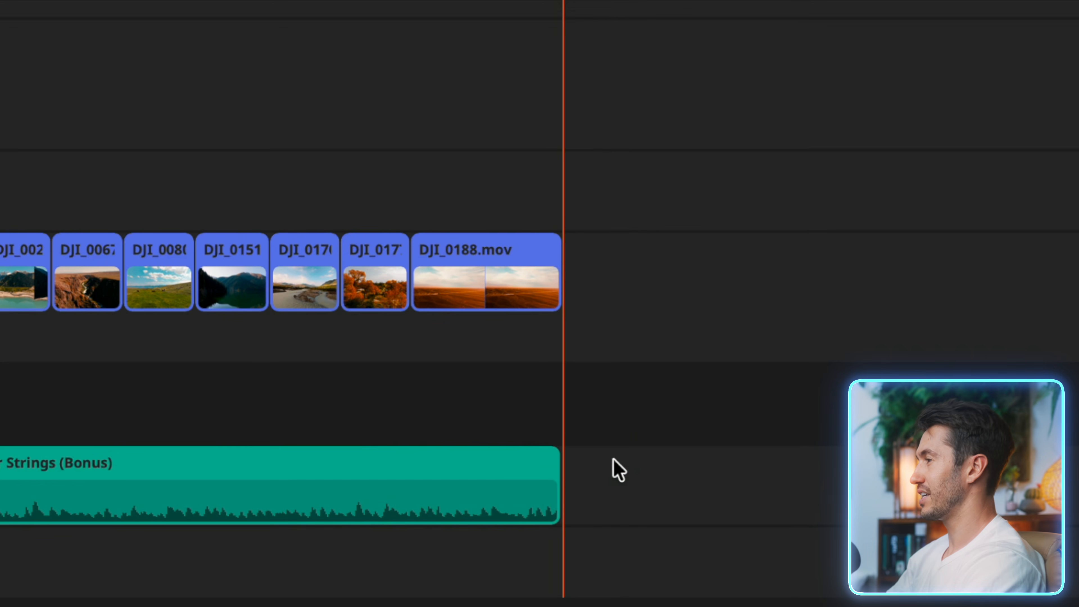
# Step: Set the music track's fade out to 6.50 sec and play back the ending
pyautogui.click(527, 453)
pyautogui.click(520, 456)
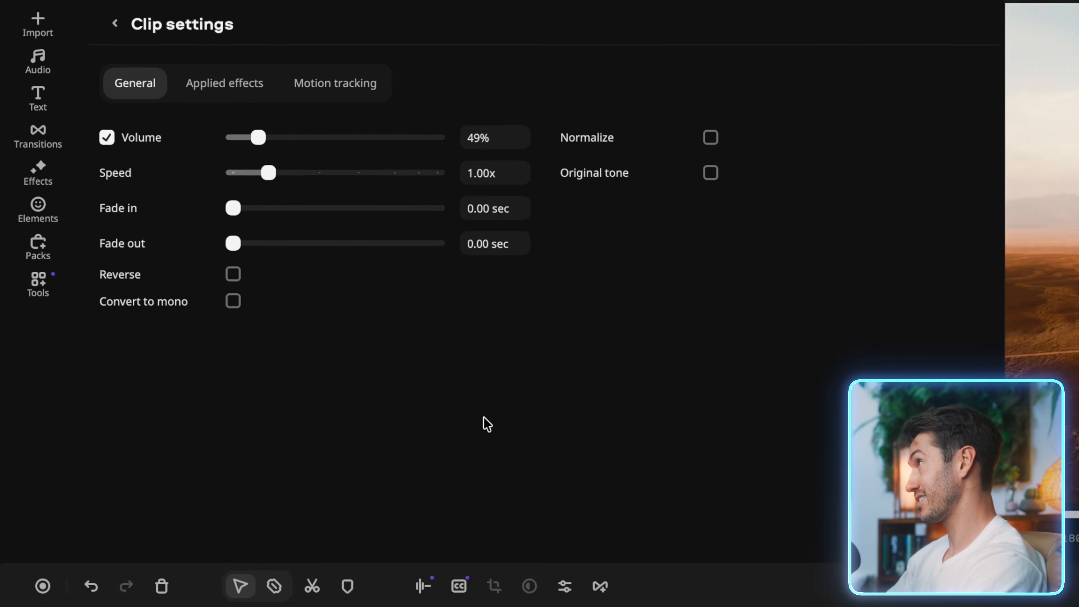
pyautogui.moveTo(265, 277); pyautogui.dragTo(418, 280)
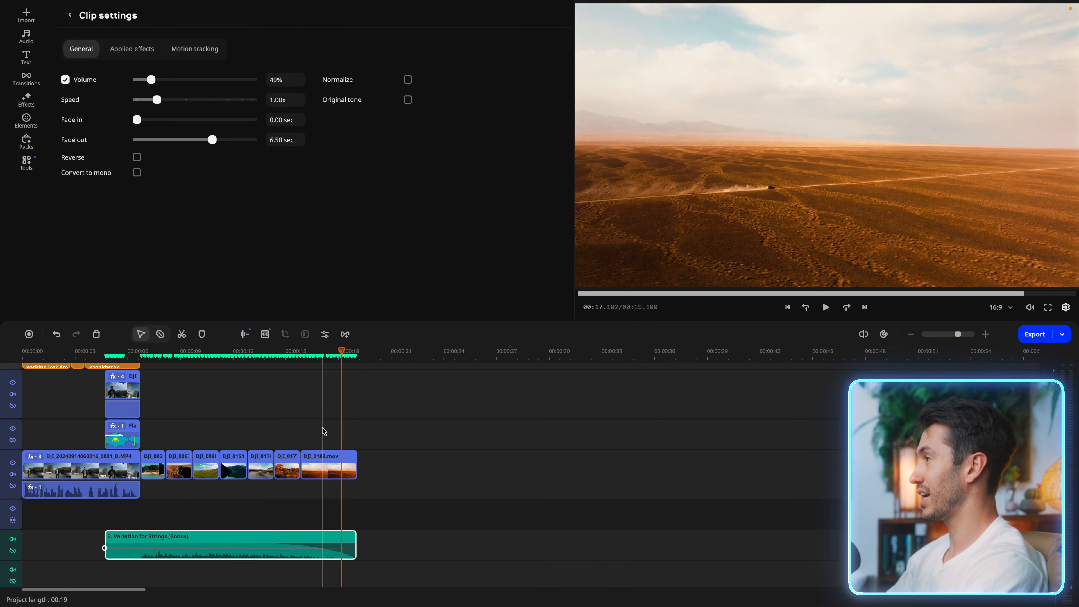
pyautogui.click(308, 356)
pyautogui.press('space')
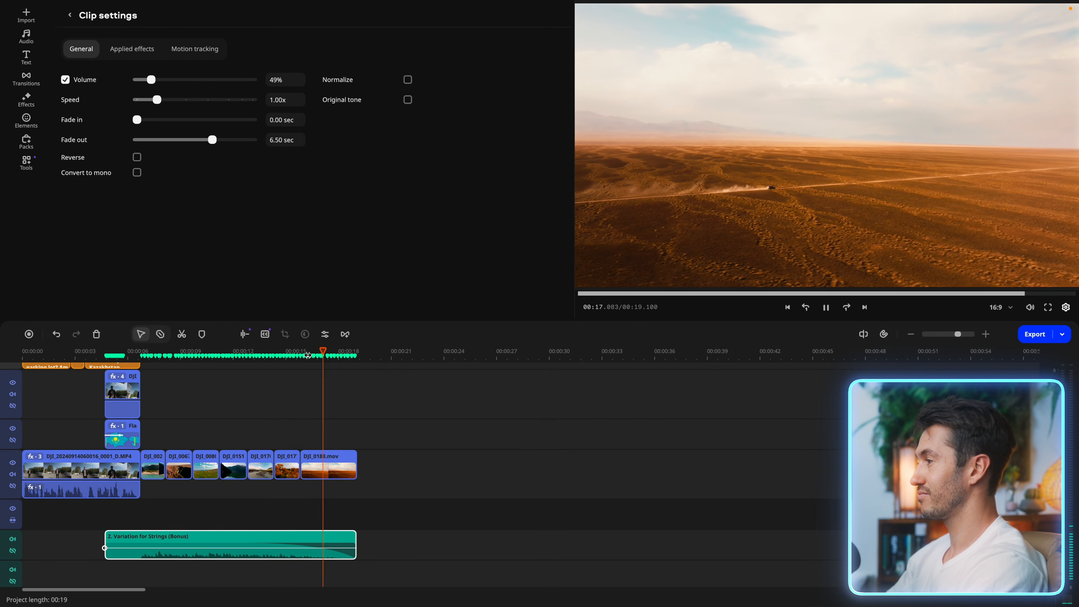
pyautogui.press('space')
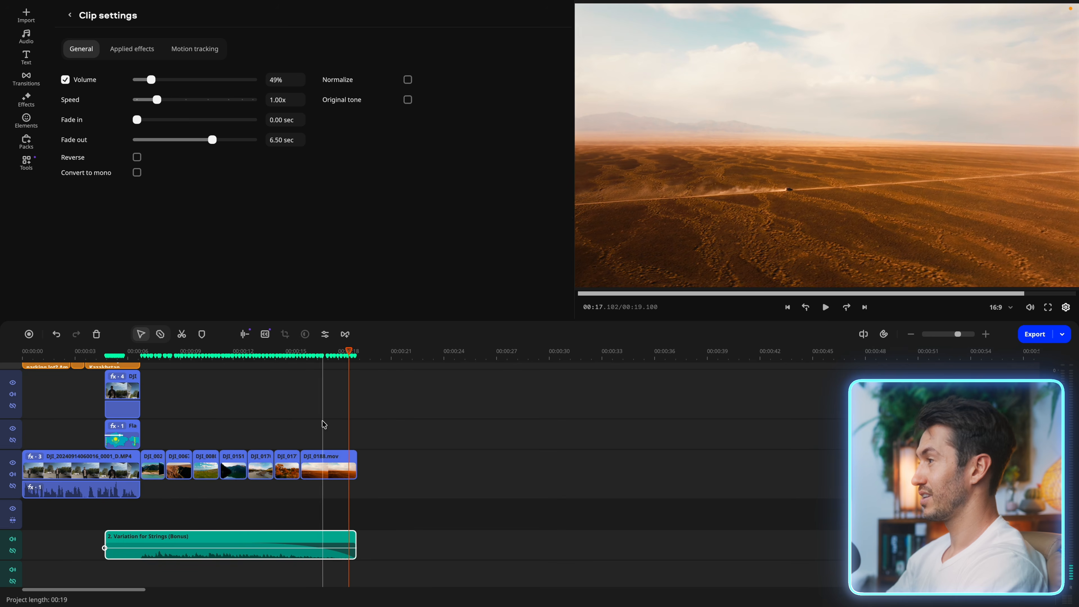
# Step: Add a fade out to the last video clip, DJI_0188.mov
pyautogui.click(345, 462)
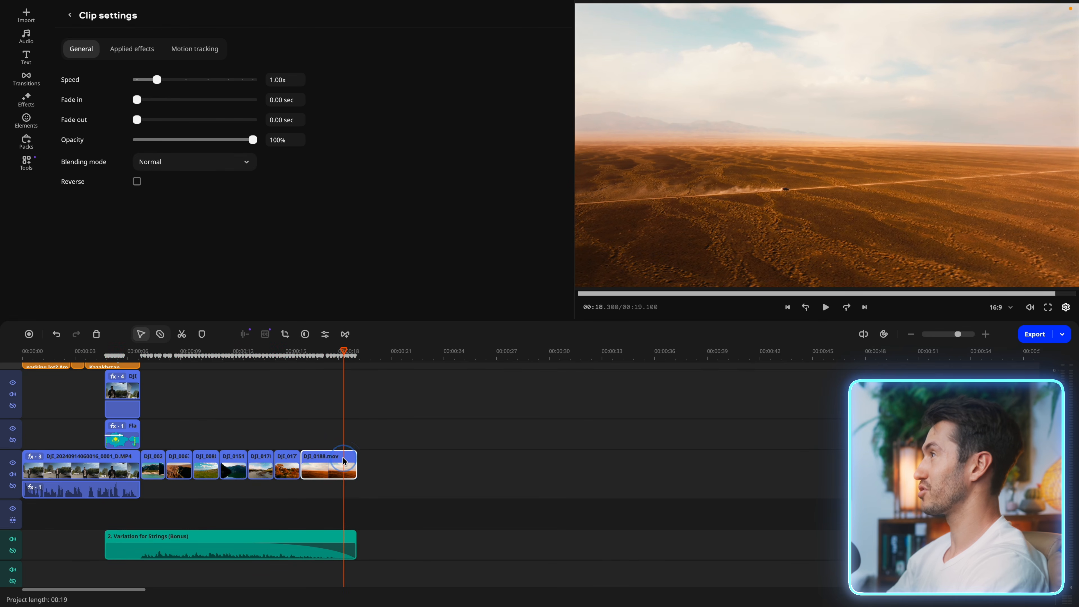
pyautogui.moveTo(137, 121); pyautogui.dragTo(172, 126)
pyautogui.click(295, 351)
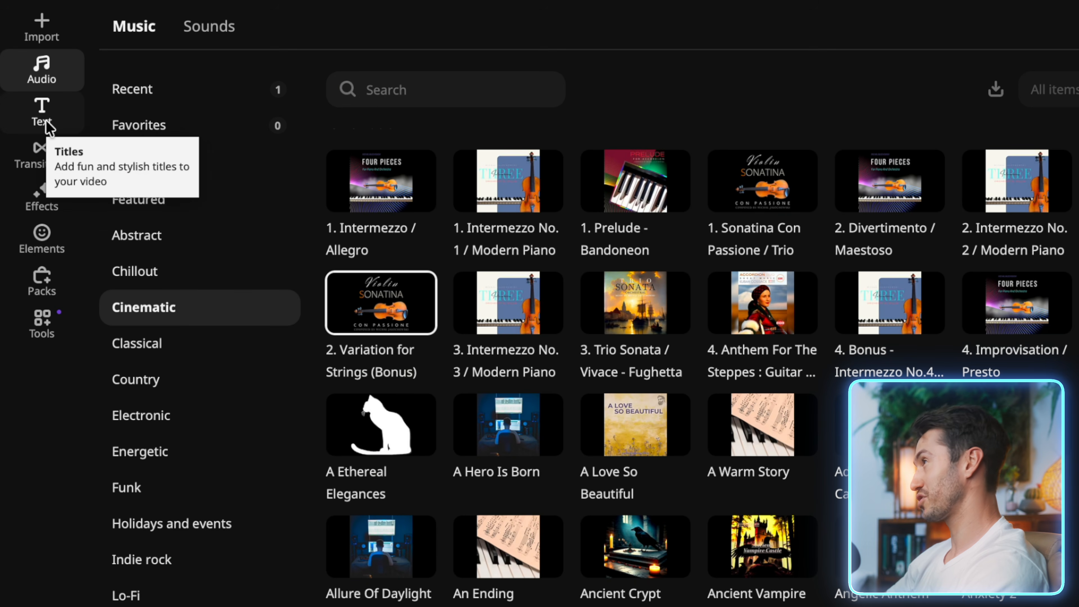
pyautogui.click(45, 124)
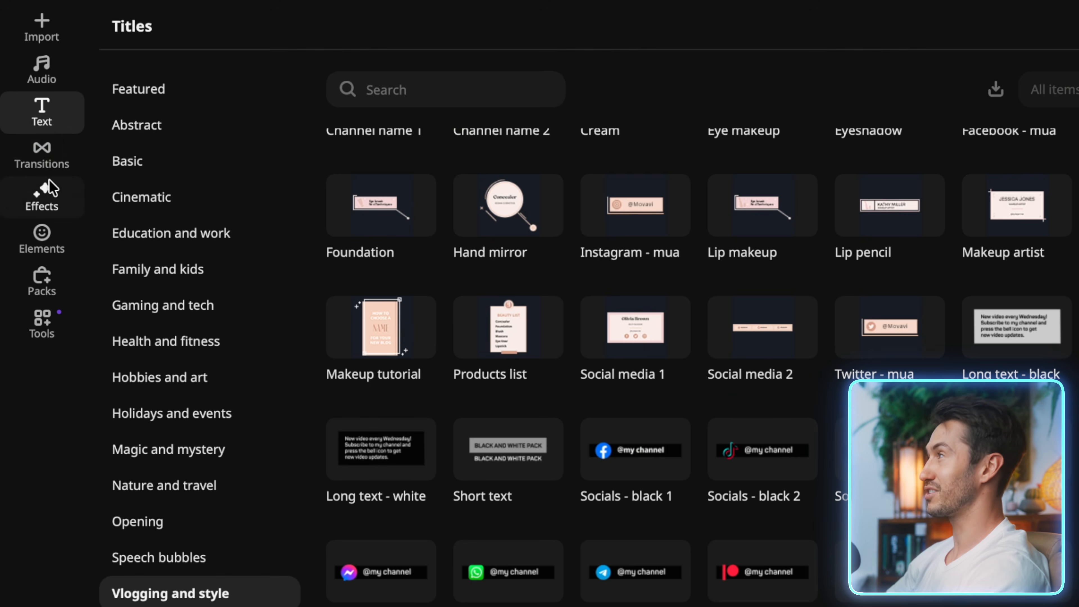
pyautogui.click(51, 168)
pyautogui.scroll(-10, 591, 306)
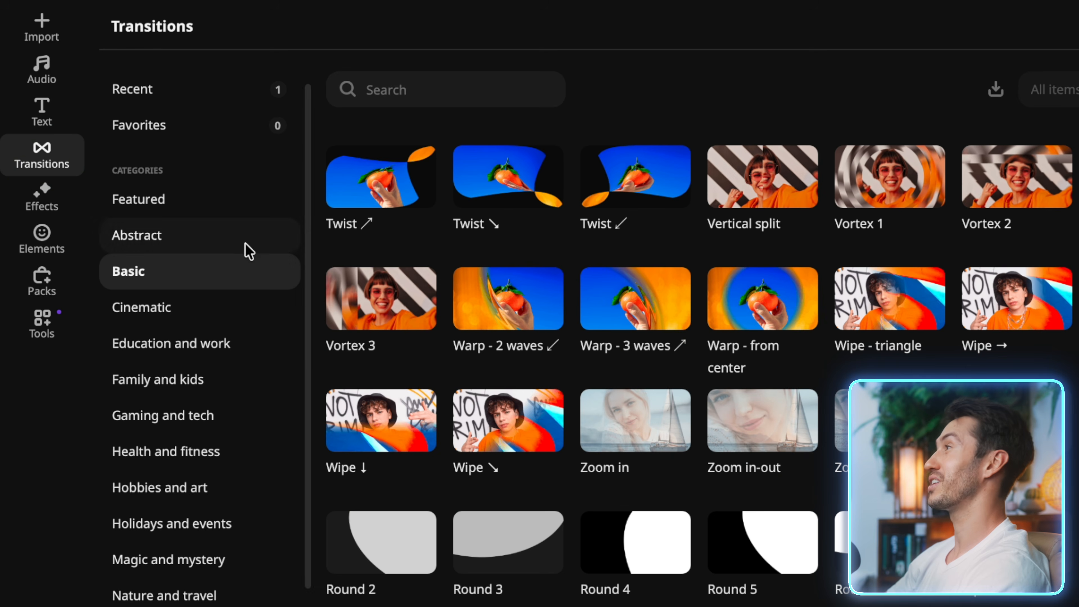
# Step: Apply the Feels like spring 1 overlay effect from Nature and travel to DJI_0080.mov and set its intensity to 31%
pyautogui.click(38, 195)
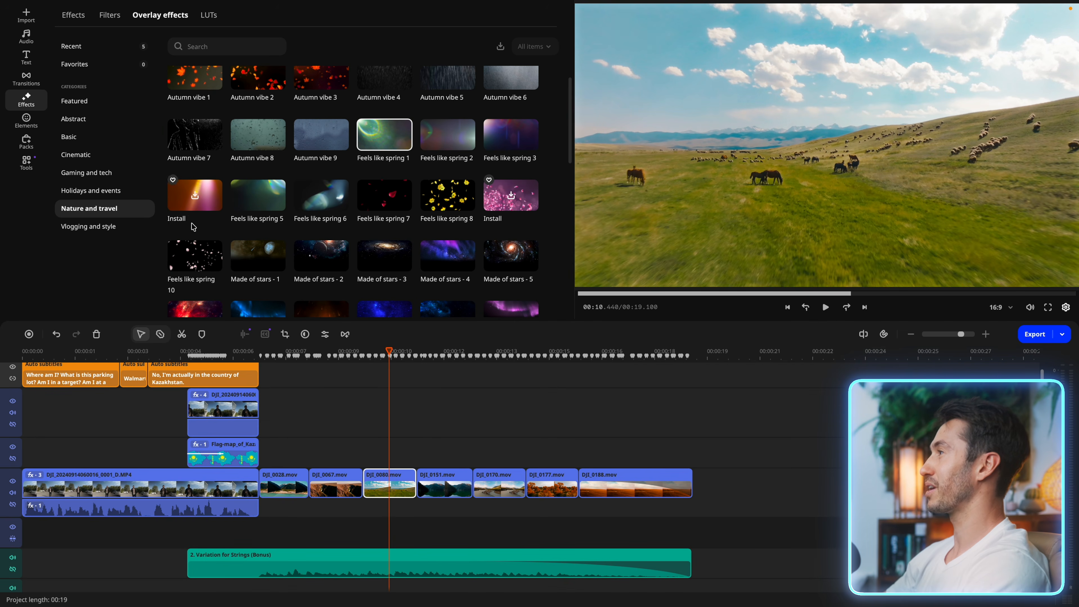
pyautogui.click(140, 211)
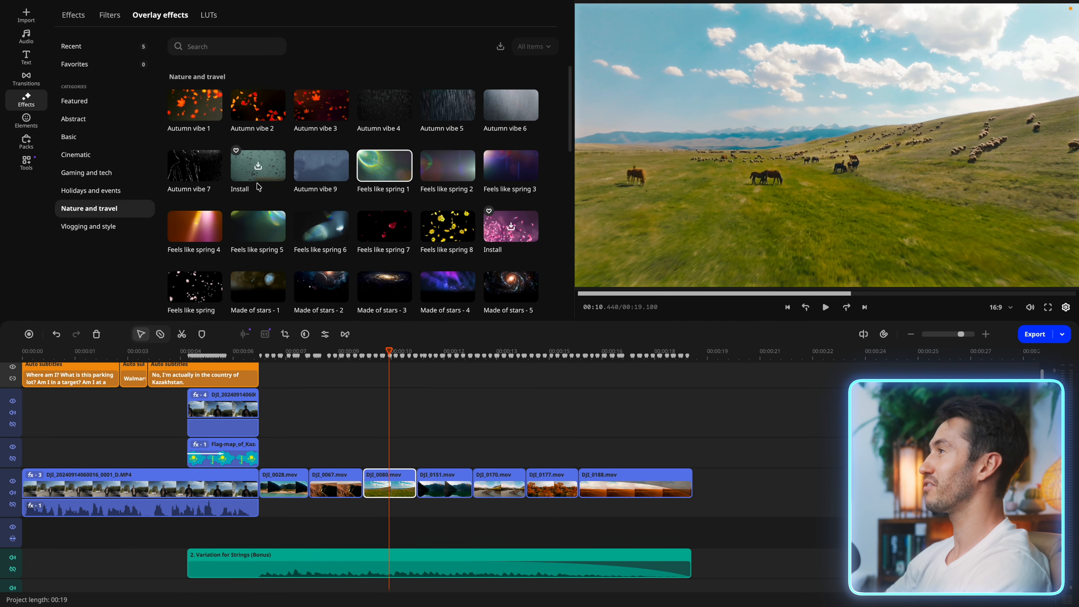
pyautogui.click(393, 176)
pyautogui.moveTo(392, 196); pyautogui.dragTo(386, 480)
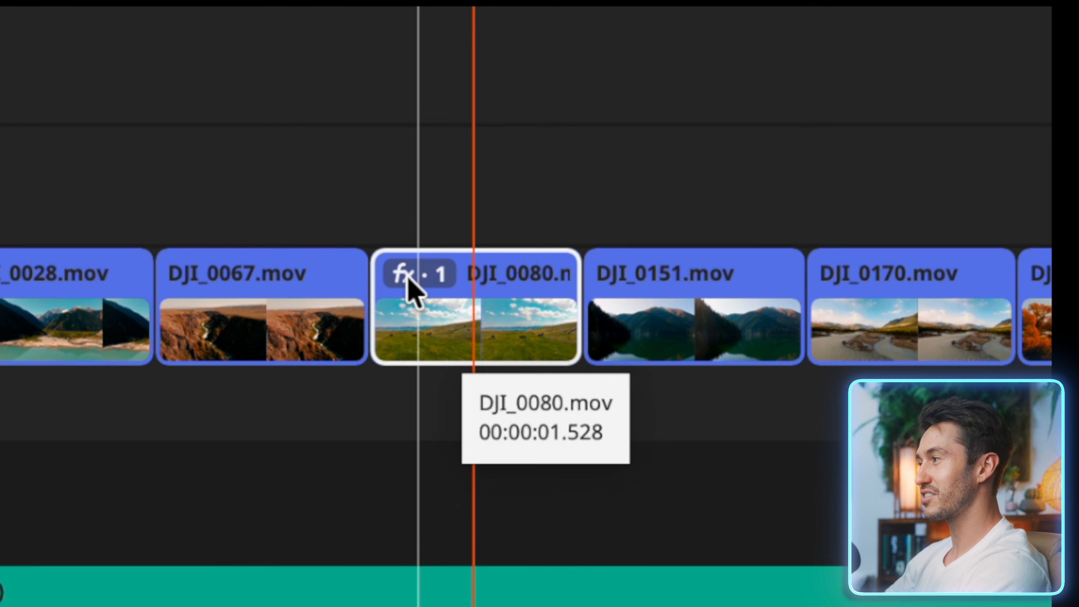
pyautogui.click(408, 277)
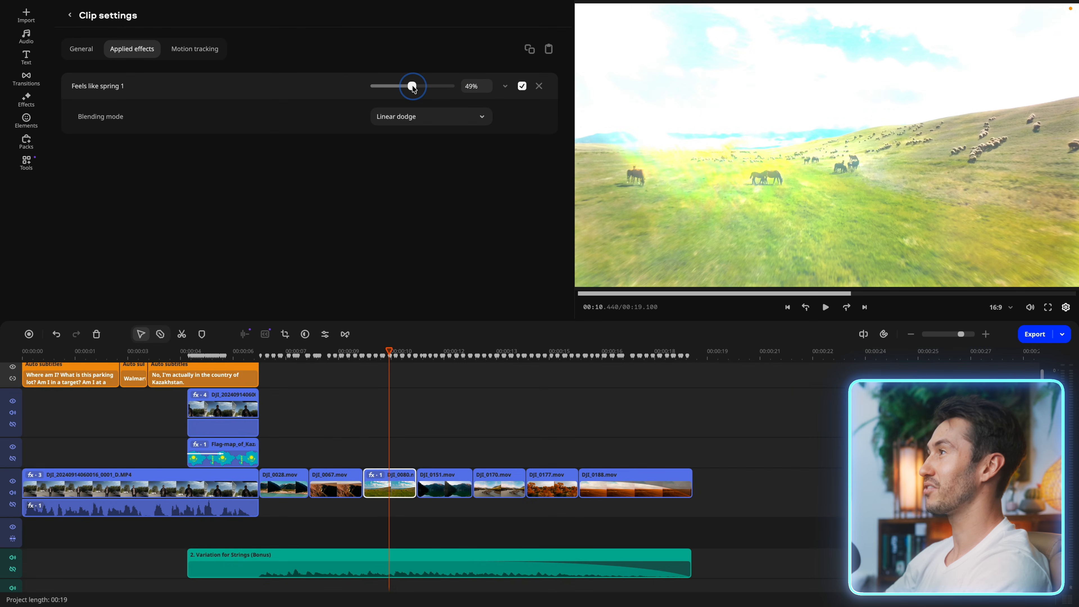
pyautogui.moveTo(411, 87); pyautogui.dragTo(396, 87)
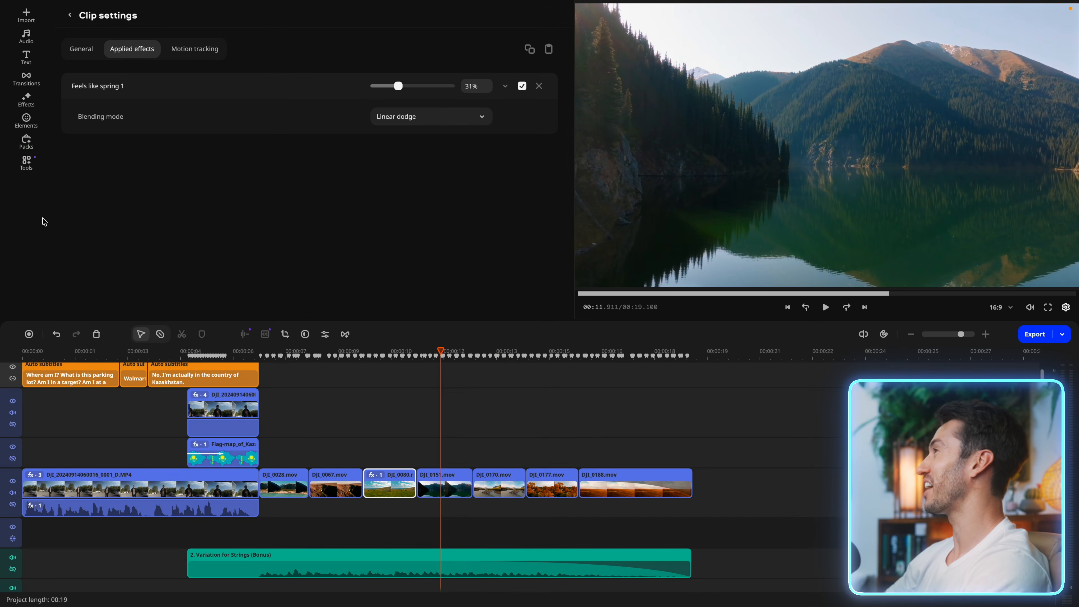
pyautogui.click(71, 16)
pyautogui.scroll(-1, 374, 170)
pyautogui.click(96, 123)
pyautogui.scroll(-10, 388, 223)
pyautogui.scroll(-5, 388, 223)
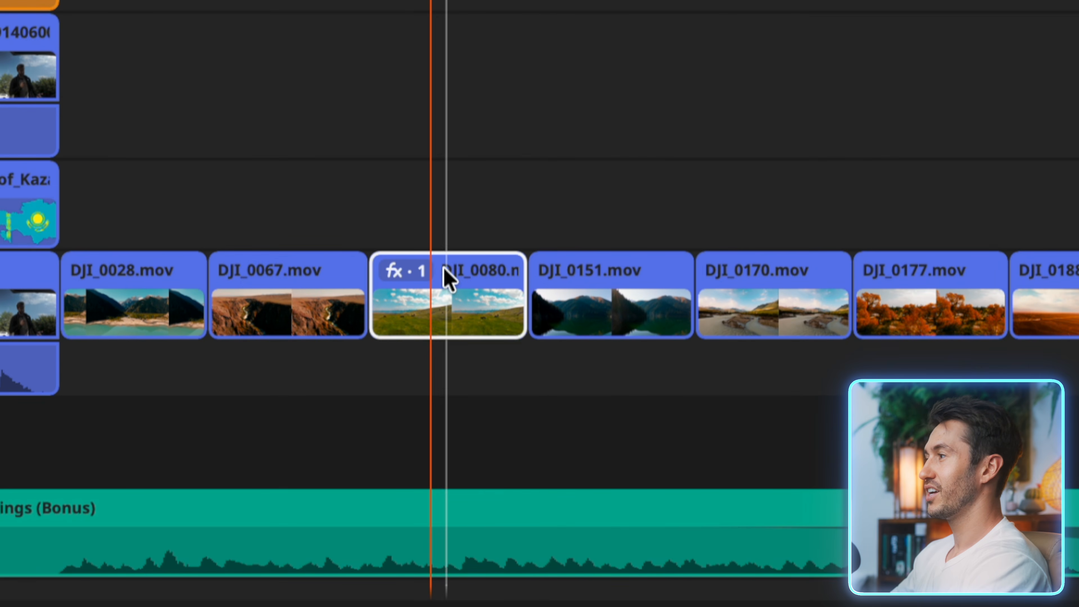
# Step: Copy the overlay effect from DJI_0080.mov and paste it onto DJI_0151.mov
pyautogui.click(408, 275)
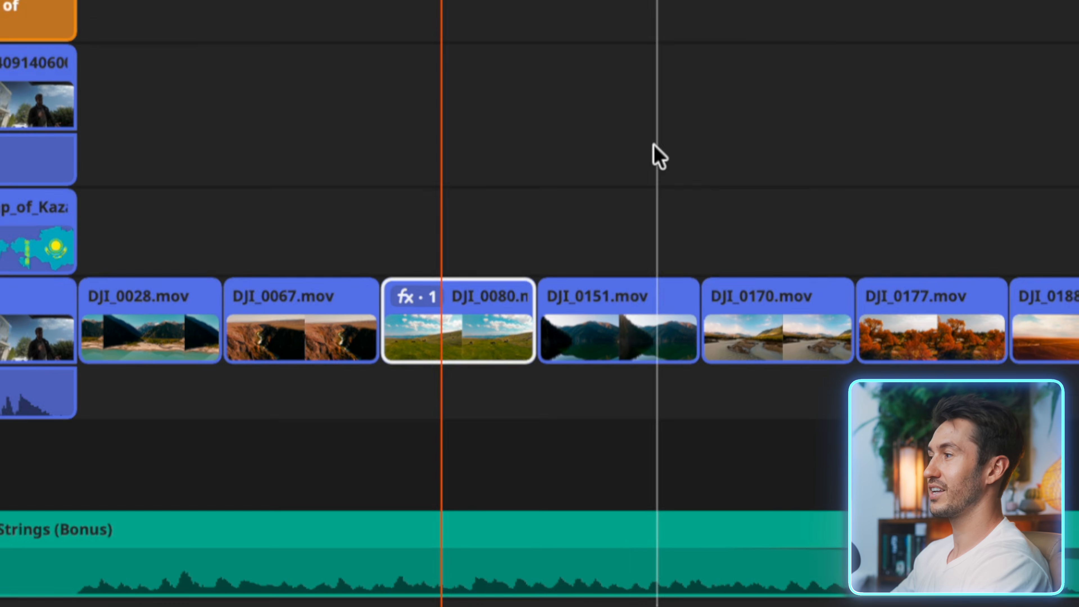
pyautogui.click(622, 279)
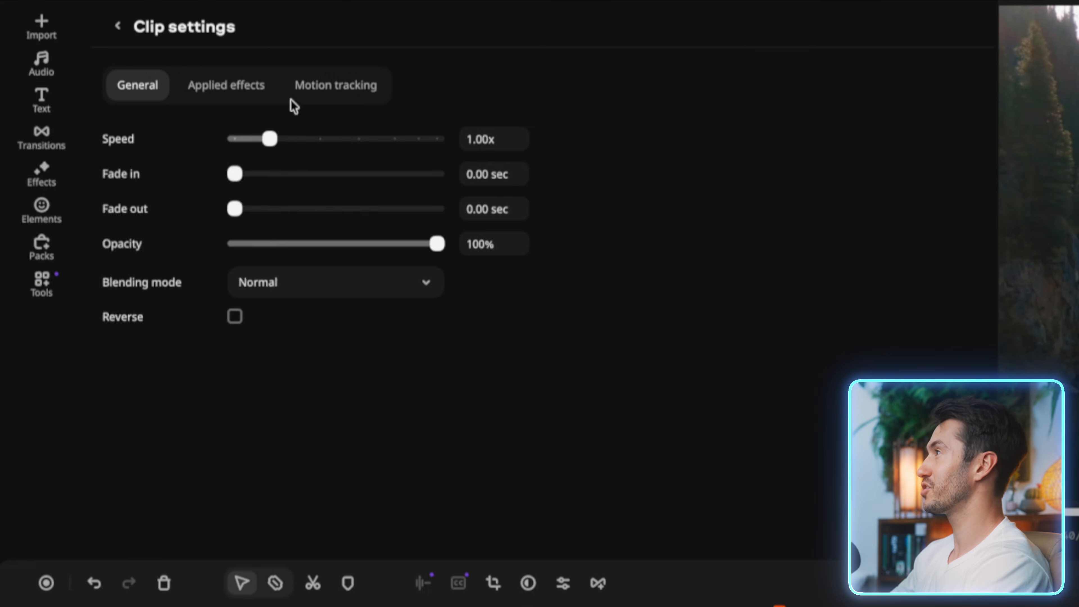
pyautogui.click(257, 100)
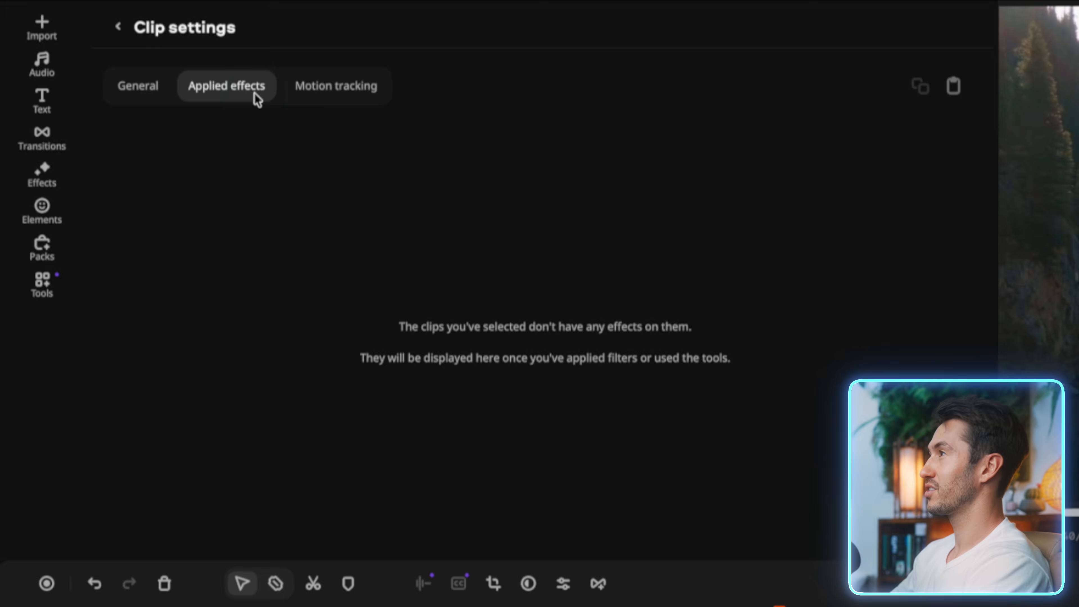
pyautogui.click(956, 88)
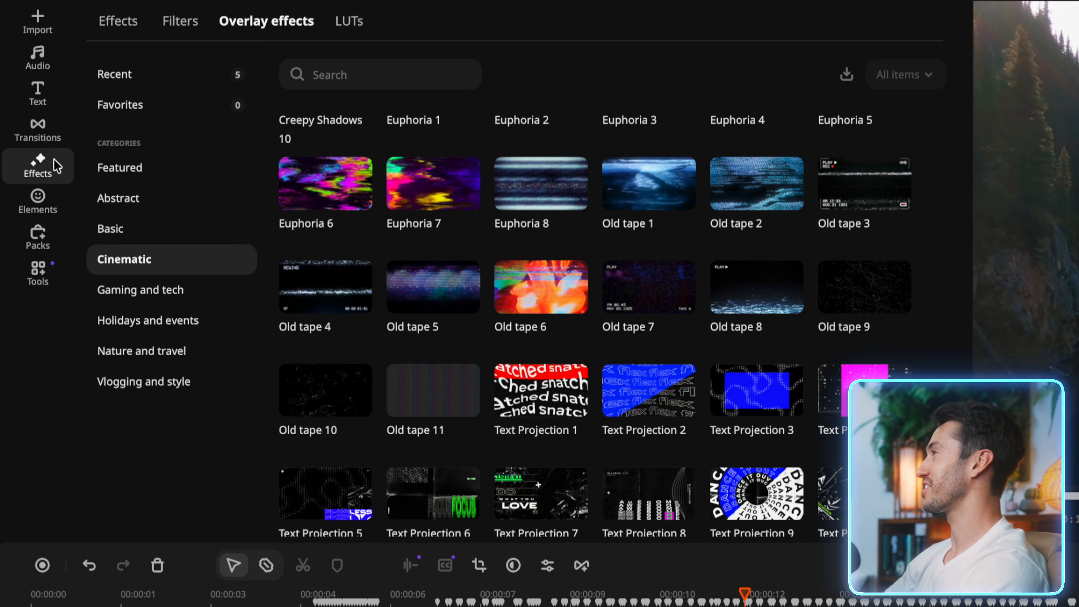
# Step: Add the Cinematic transition Shots 1 between the opening talking clip and DJI_0028.mov
pyautogui.click(39, 135)
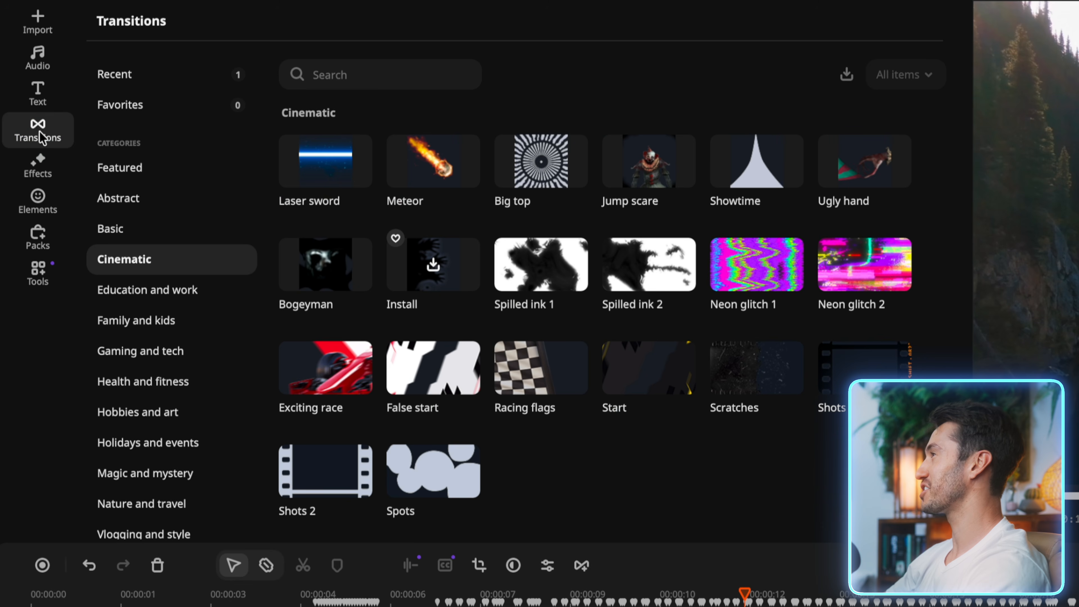
pyautogui.scroll(-1, 579, 440)
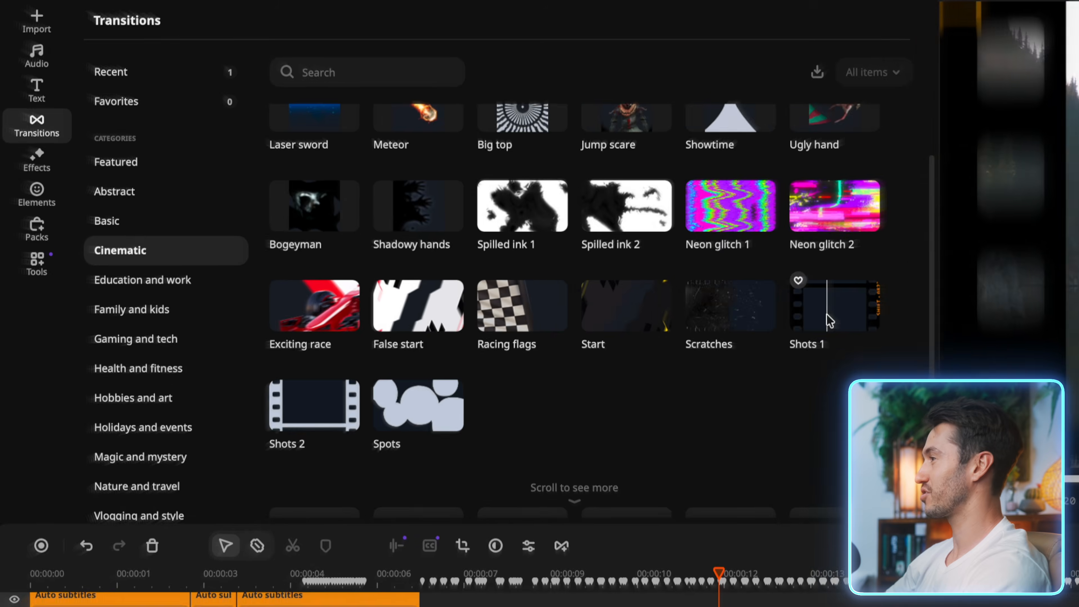
pyautogui.moveTo(885, 322); pyautogui.dragTo(247, 510)
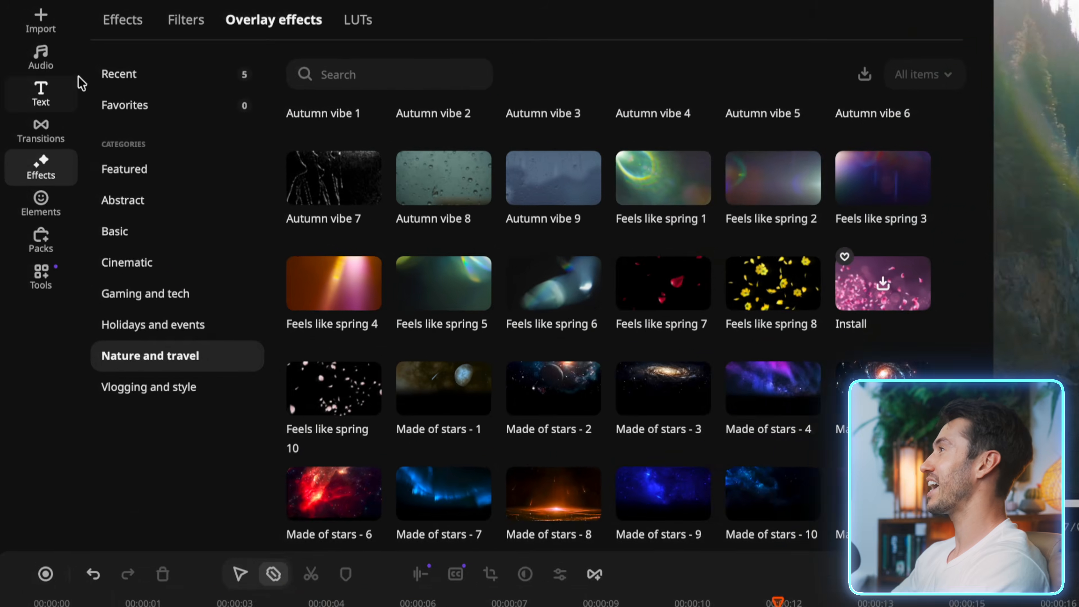
# Step: Add the Animals sound bird on the track below the music, split it at about 00:06.465 and delete the part before the cut
pyautogui.click(25, 44)
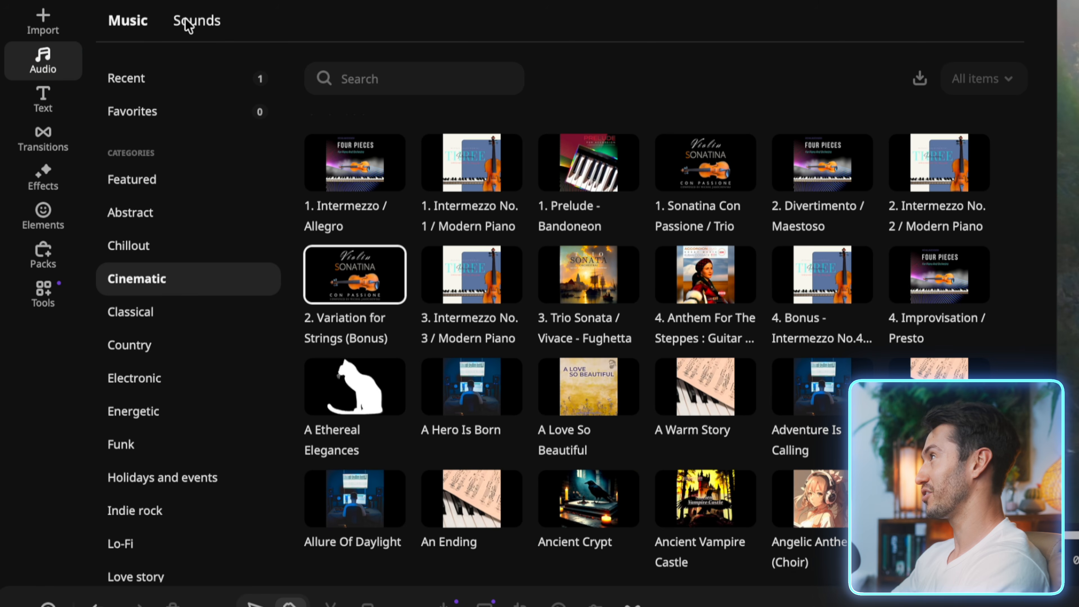
pyautogui.click(197, 23)
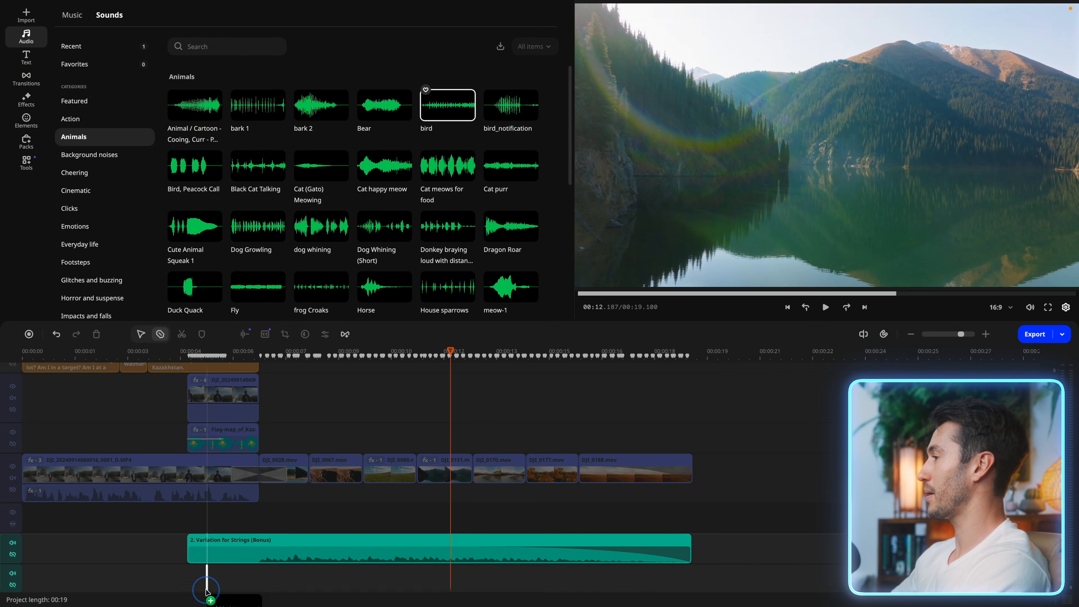
pyautogui.moveTo(822, 187); pyautogui.dragTo(193, 566)
pyautogui.click(249, 567)
pyautogui.press('v')
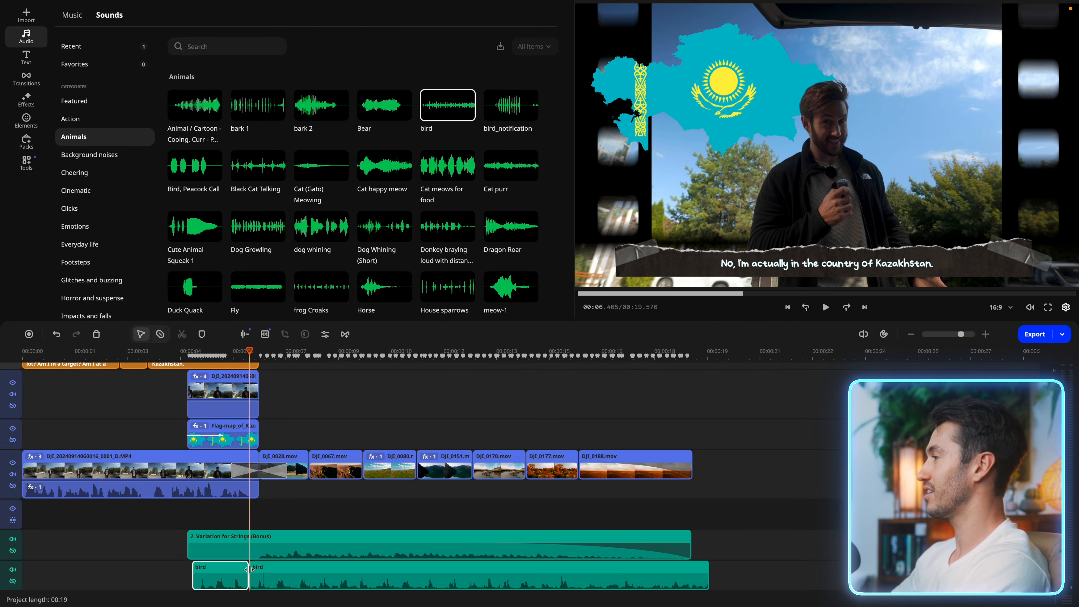
pyautogui.press('Delete')
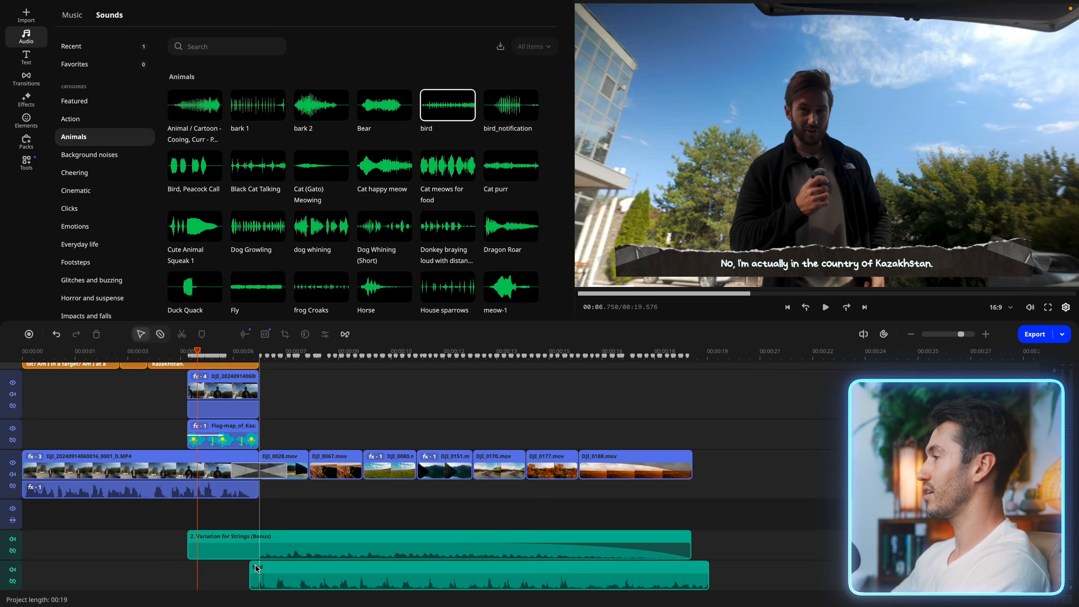
# Step: Align the bird sound with the start of DJI_0028.mov and trim its end to match the end of DJI_0188.mov
pyautogui.click(274, 566)
pyautogui.moveTo(275, 565); pyautogui.dragTo(279, 565)
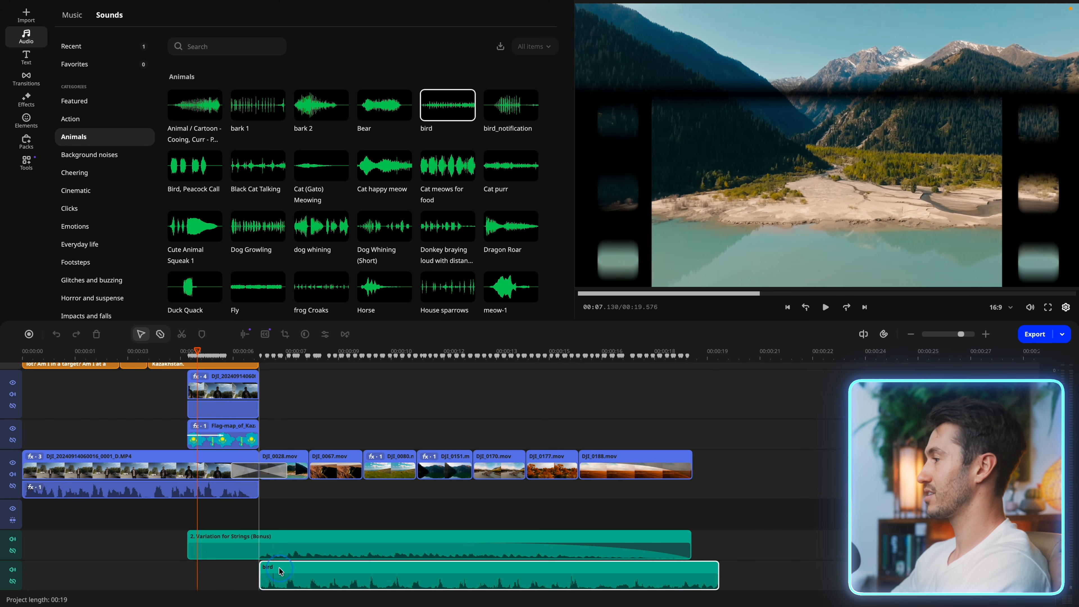
pyautogui.moveTo(716, 567); pyautogui.dragTo(691, 567)
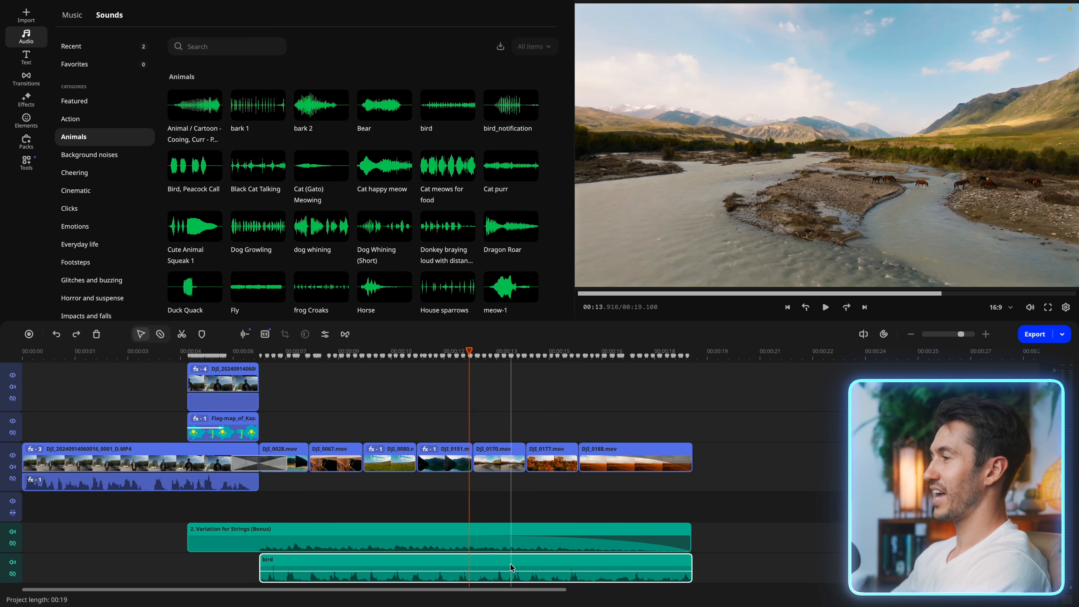
# Step: Set the bird sound's fade-out to 6.50 seconds and play back the travel section
pyautogui.doubleClick(512, 565)
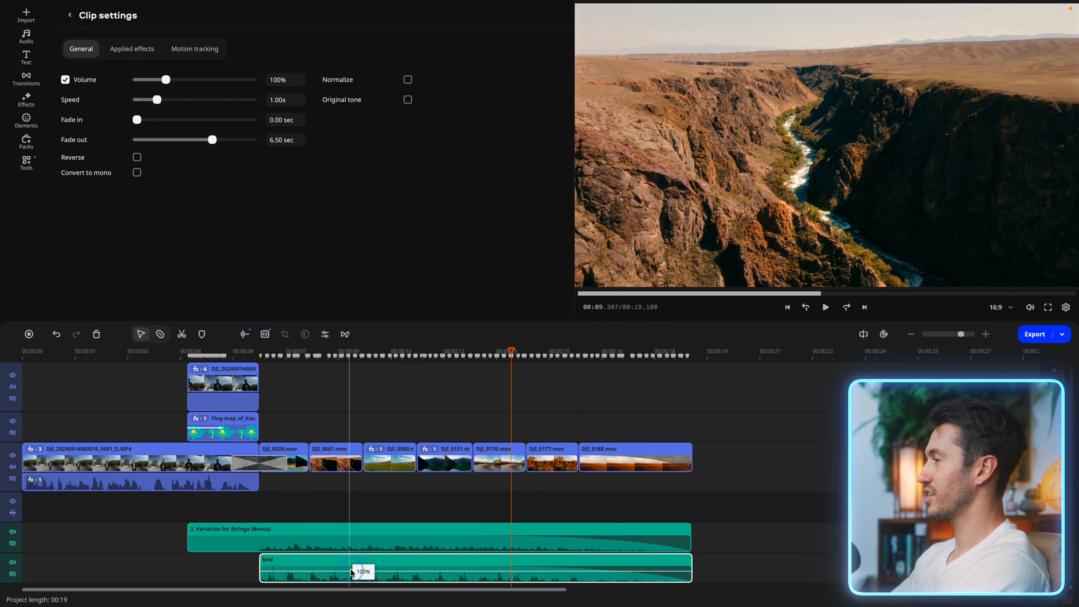
pyautogui.press('space')
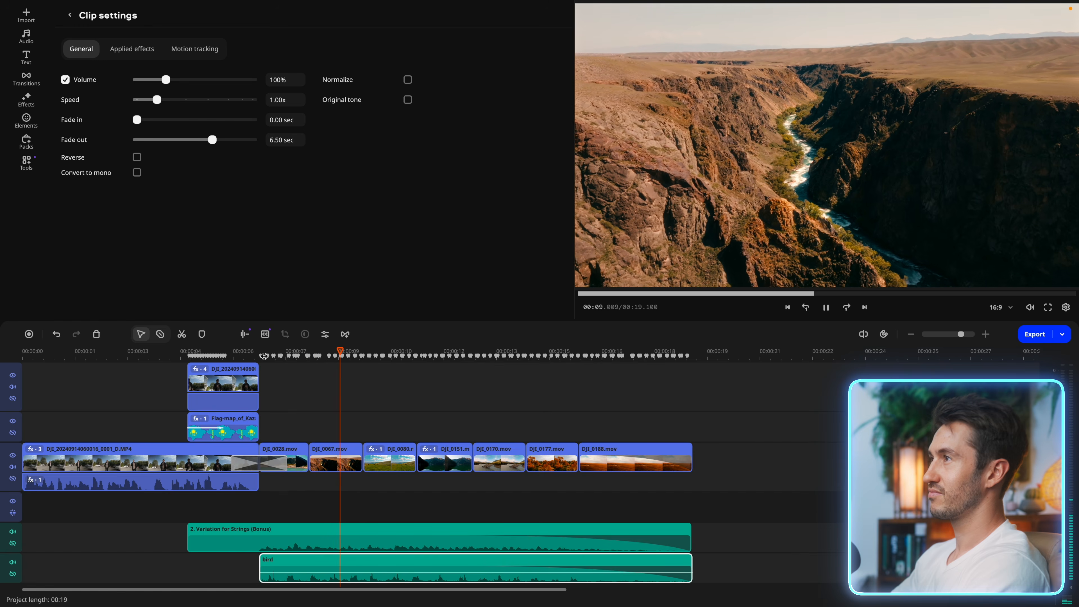
pyautogui.press('space')
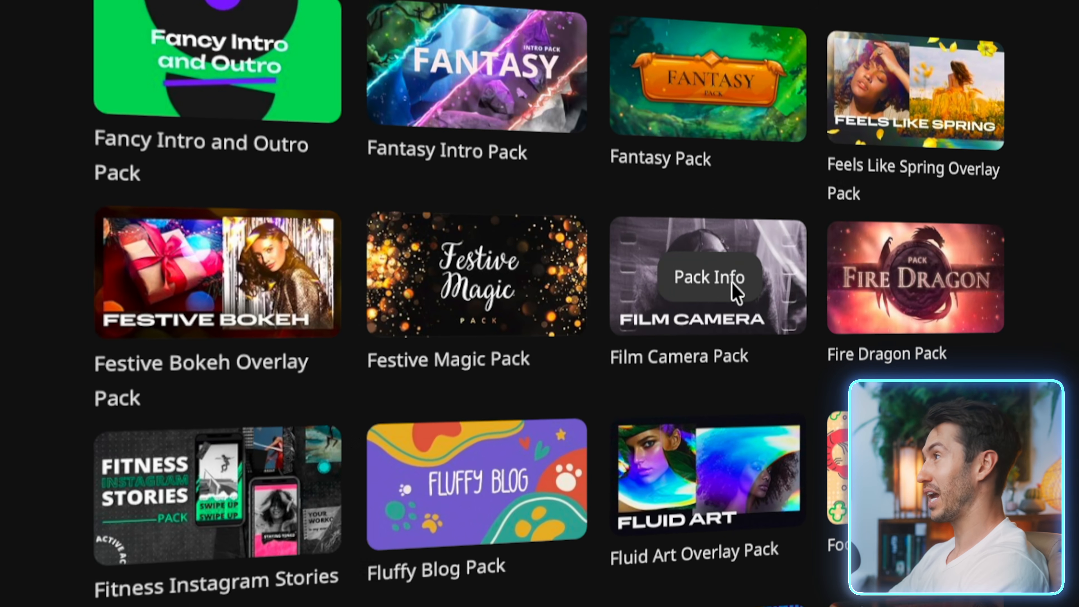
# Step: Browse the overlay effects included in the Film Camera Pack
pyautogui.click(647, 286)
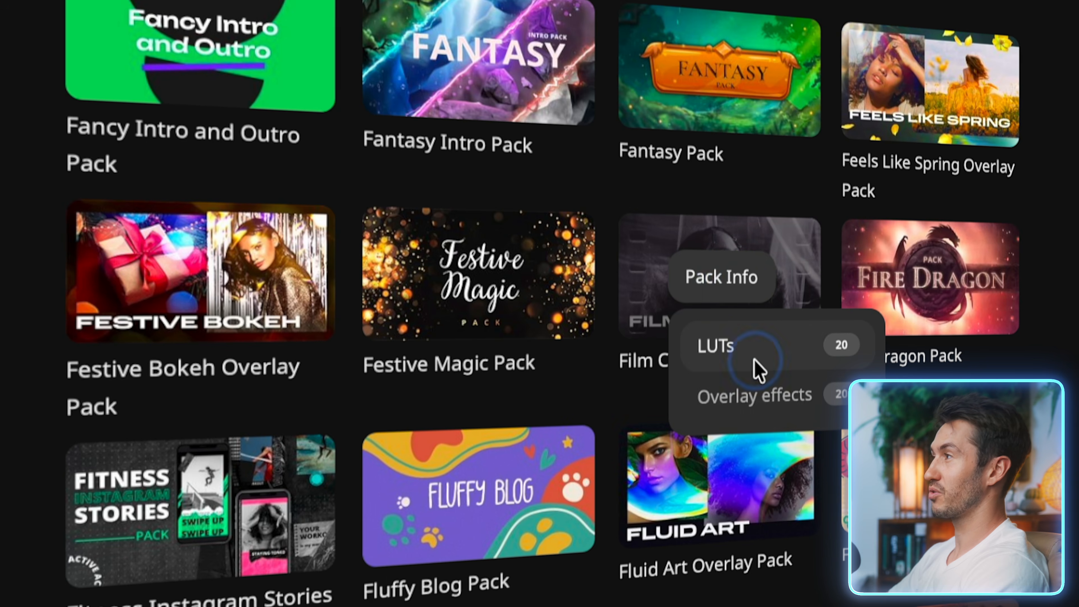
pyautogui.click(756, 370)
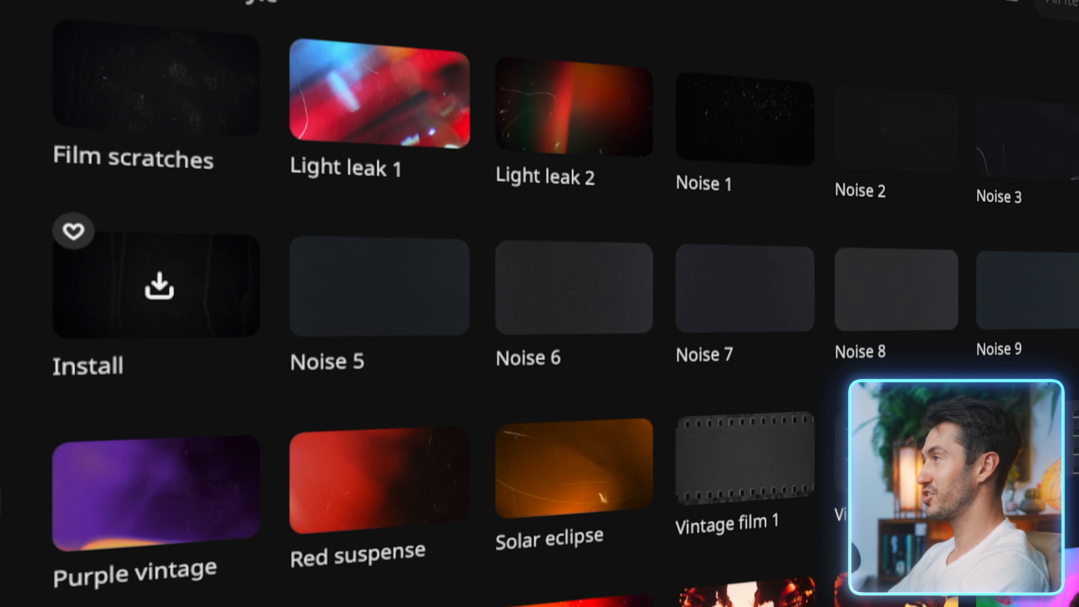
pyautogui.scroll(-15, 539, 304)
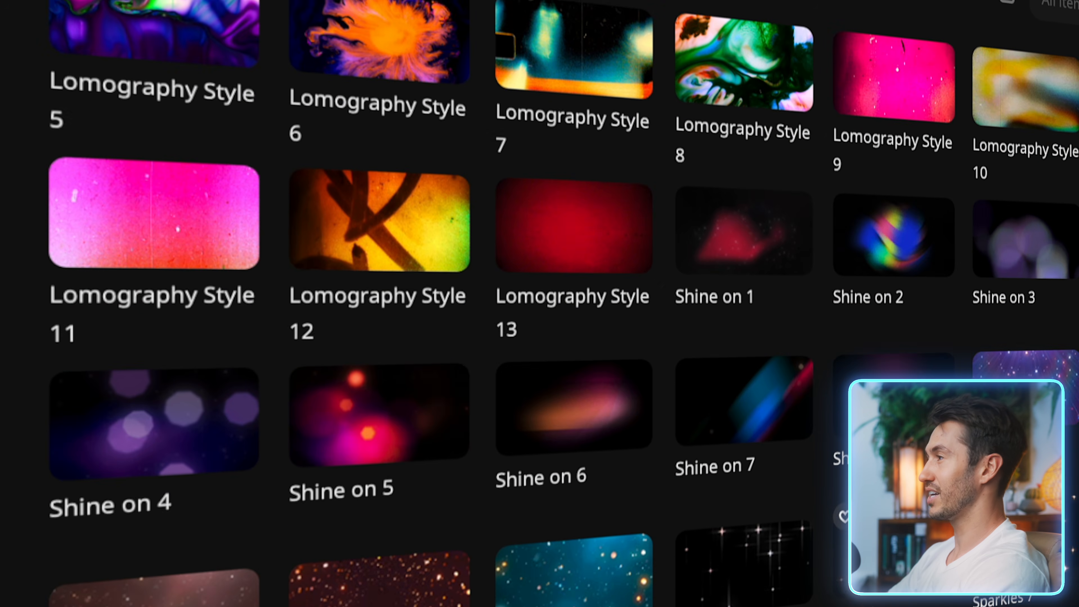
pyautogui.scroll(-10, 539, 303)
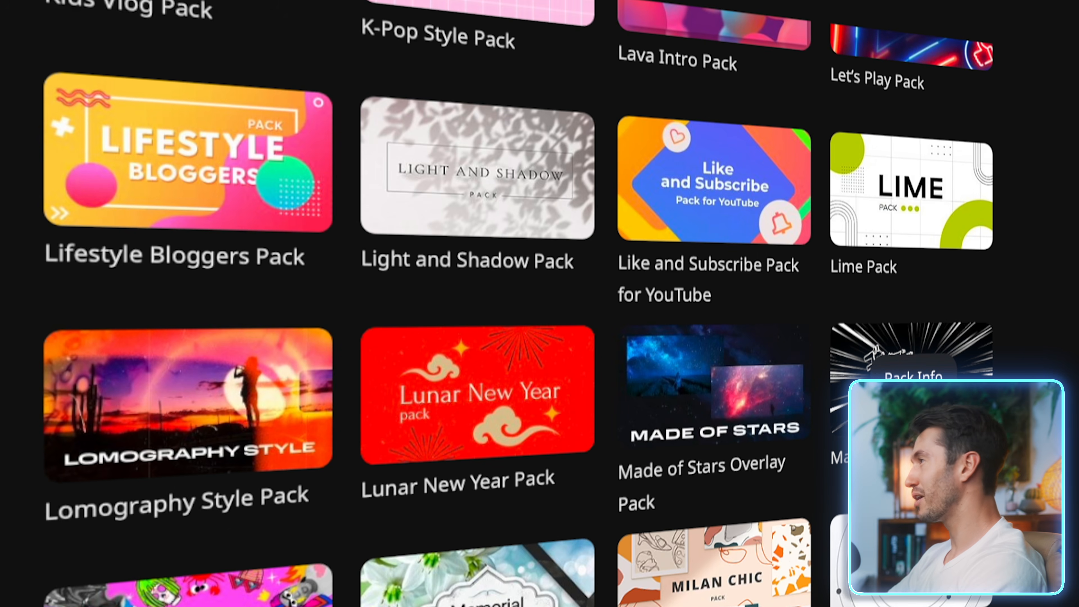
# Step: Look up the transitions in the My Channel Pack for YouTube and preview the Holidays and events transition Love collage 3
pyautogui.scroll(-5, 489, 272)
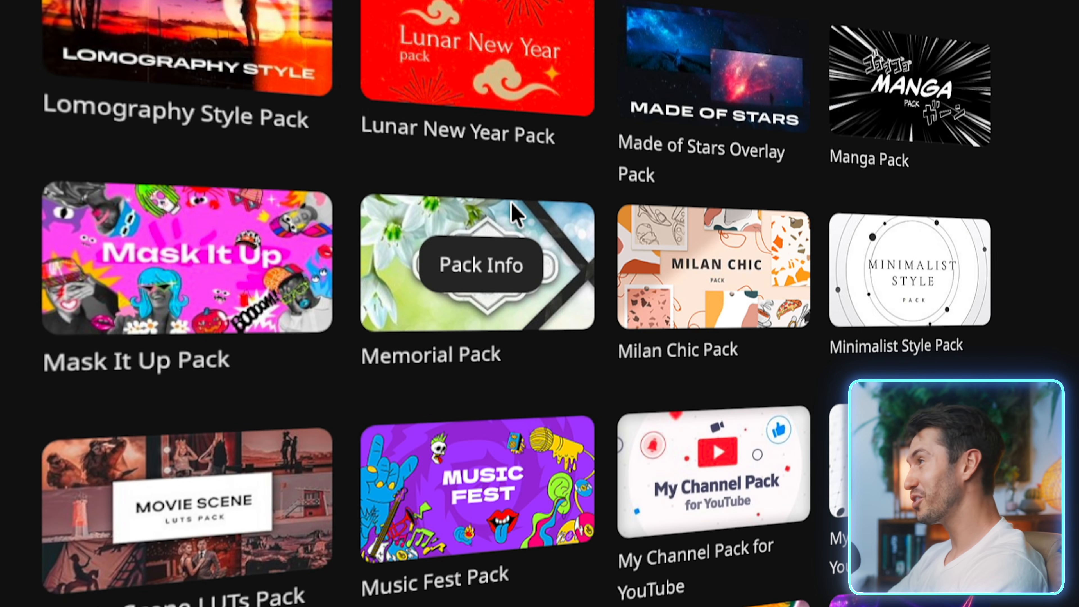
pyautogui.scroll(-5, 489, 272)
pyautogui.click(732, 167)
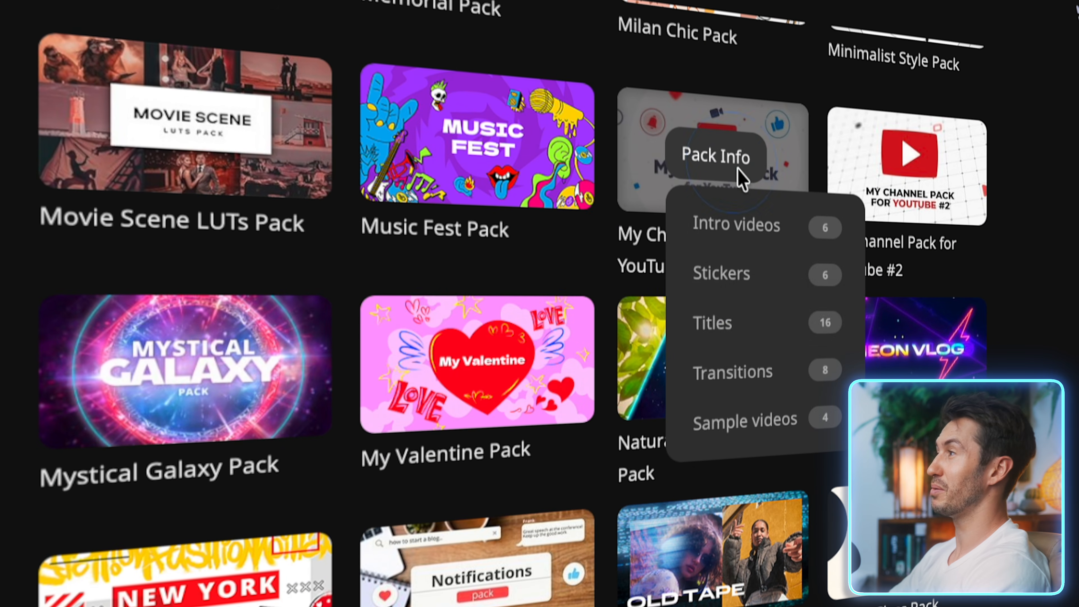
pyautogui.click(762, 360)
pyautogui.scroll(-10, 489, 359)
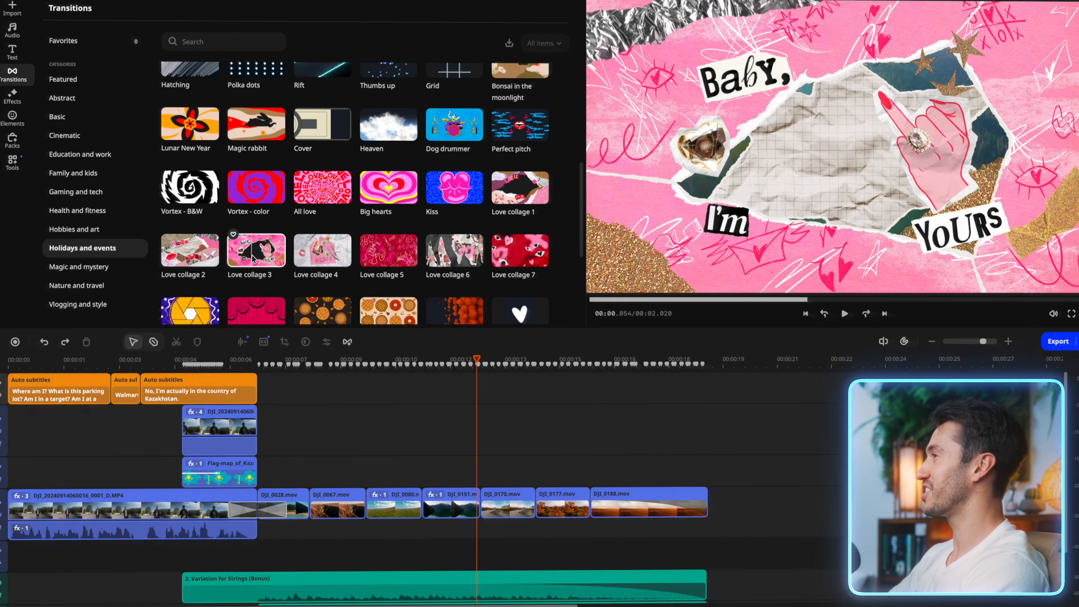
pyautogui.moveTo(379, 546); pyautogui.dragTo(477, 342)
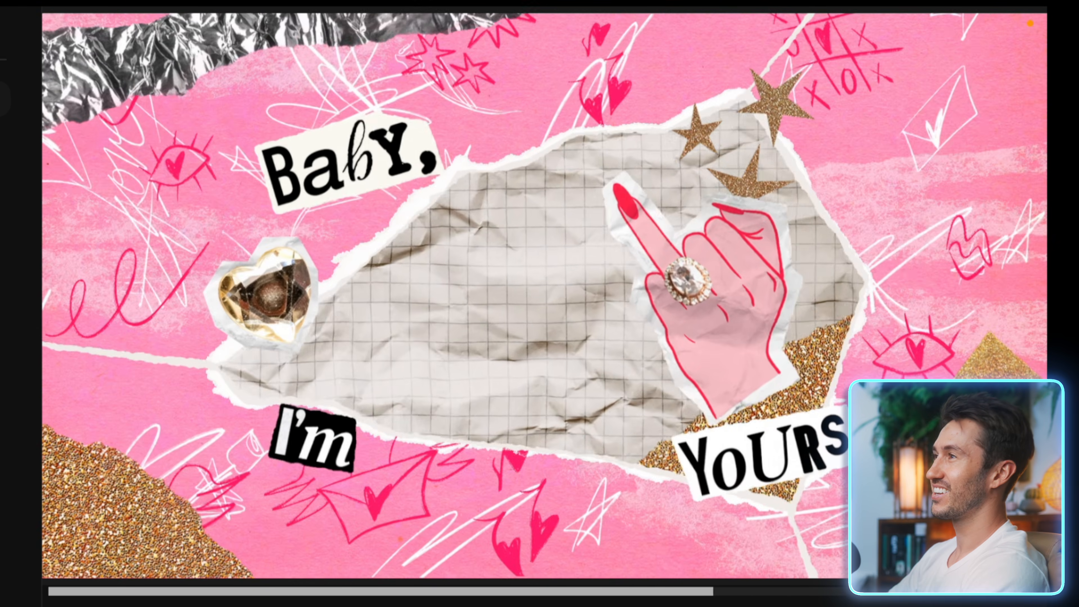
pyautogui.press('space')
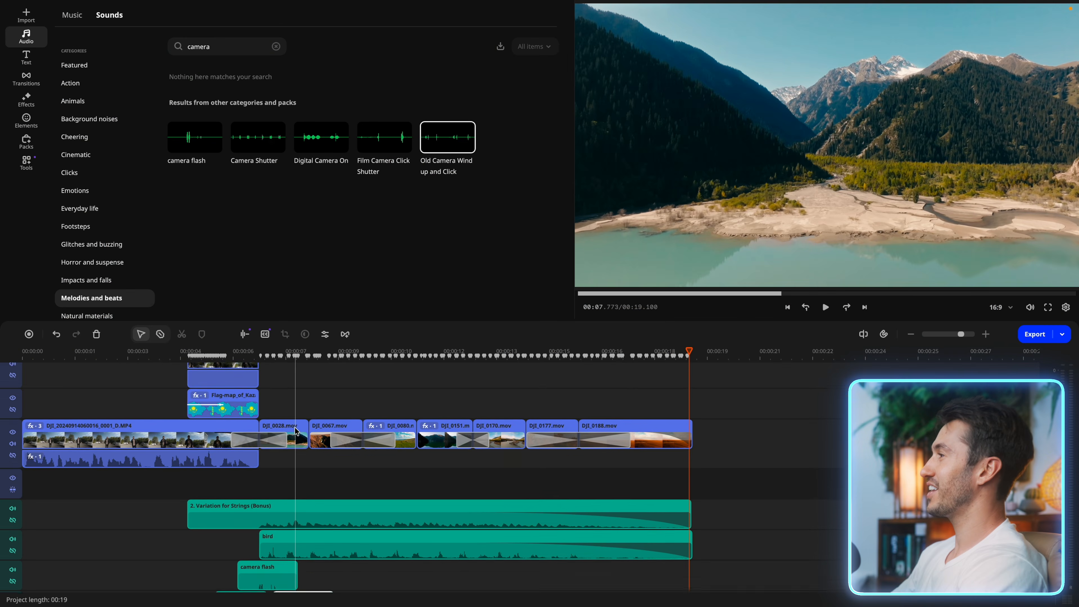
# Step: Review the camera and whoosh sound effects layered below the music and the bird sound
pyautogui.scroll(-3, 295, 428)
pyautogui.scroll(-3, 296, 428)
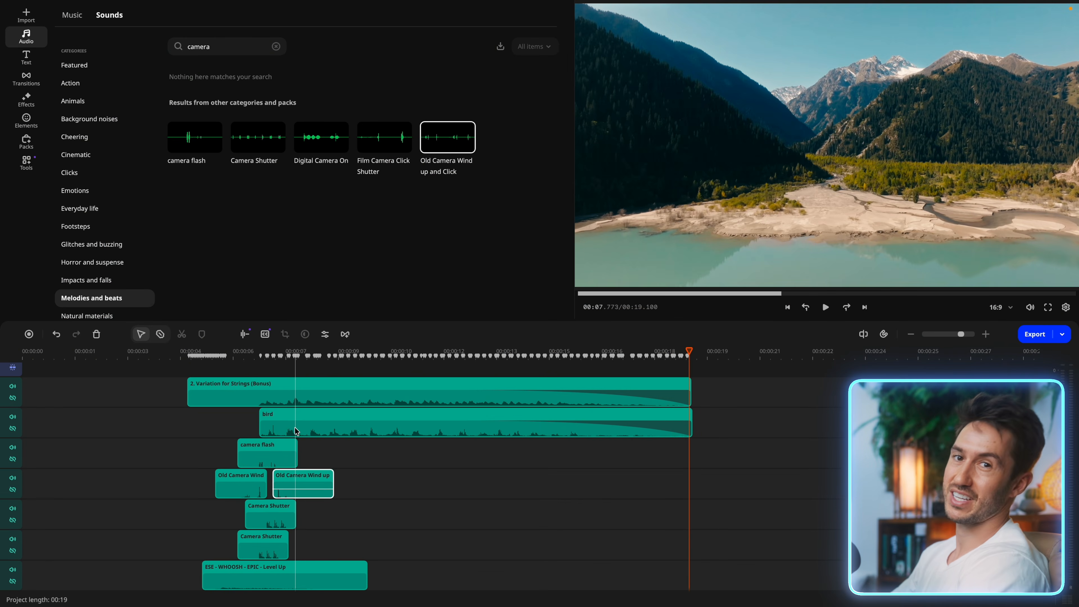
pyautogui.scroll(1, 295, 428)
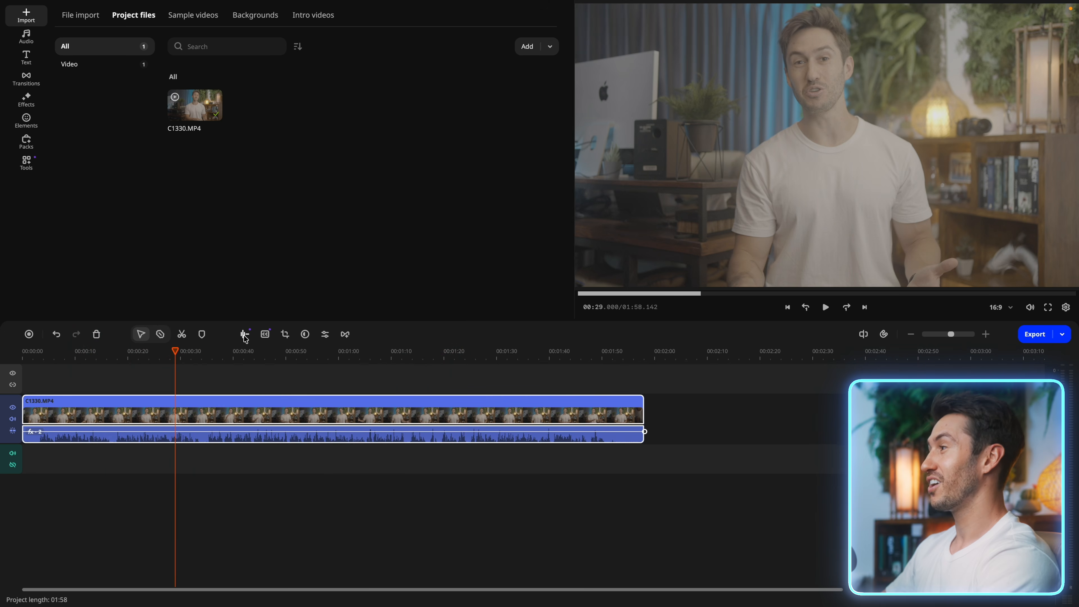
# Step: Automatically cut the silent pauses out of the C1330.MP4 clip and compare the result with the uncut version
pyautogui.click(245, 335)
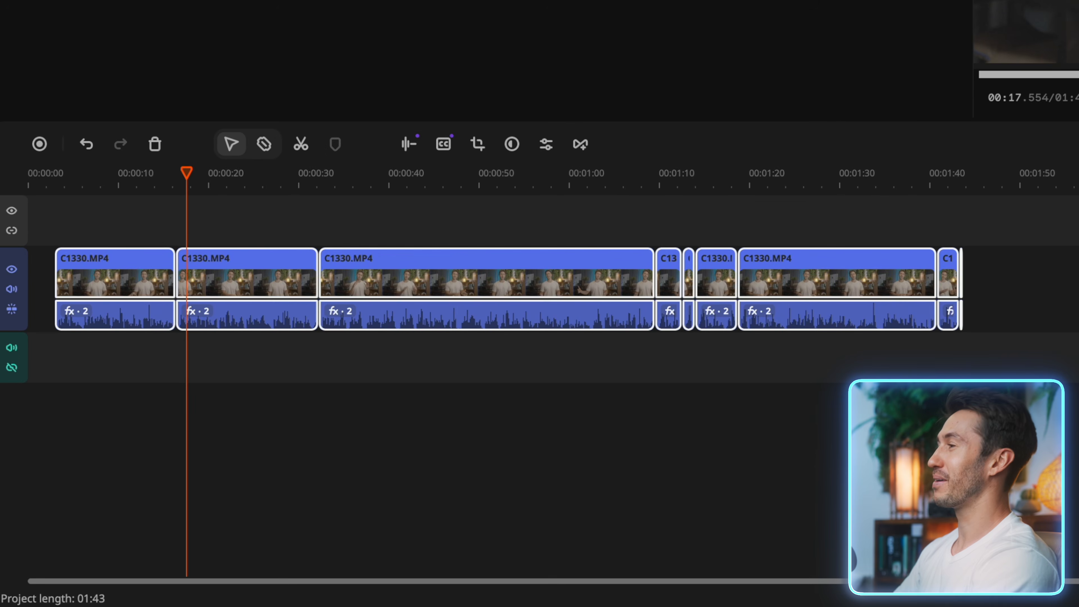
pyautogui.hotkey('ctrl', 'z')
pyautogui.hotkey('ctrl', 'y')
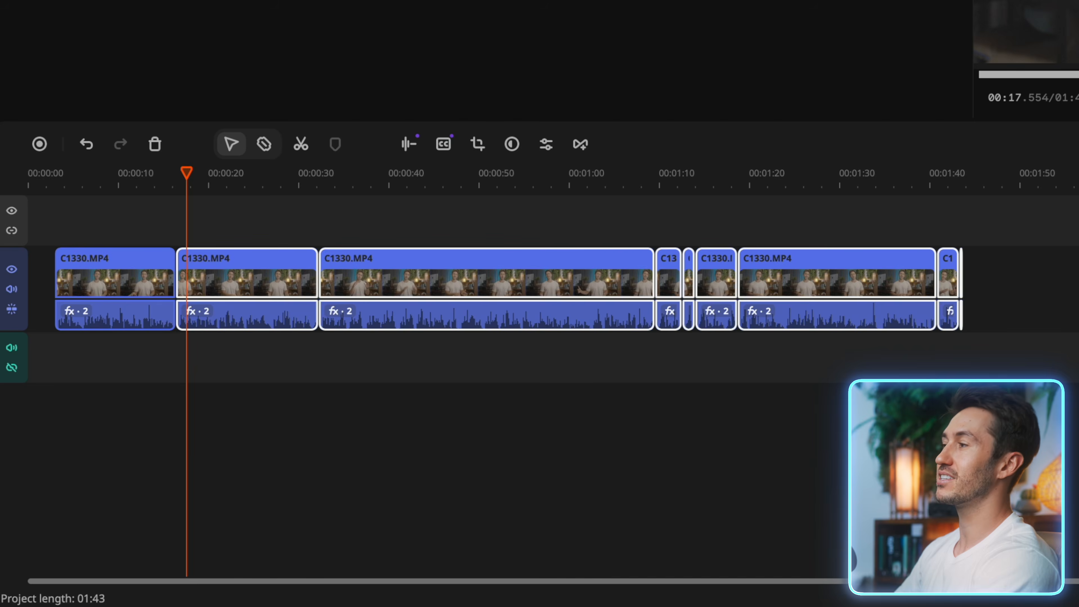
pyautogui.hotkey('ctrl', 'z')
pyautogui.hotkey('ctrl', 'y')
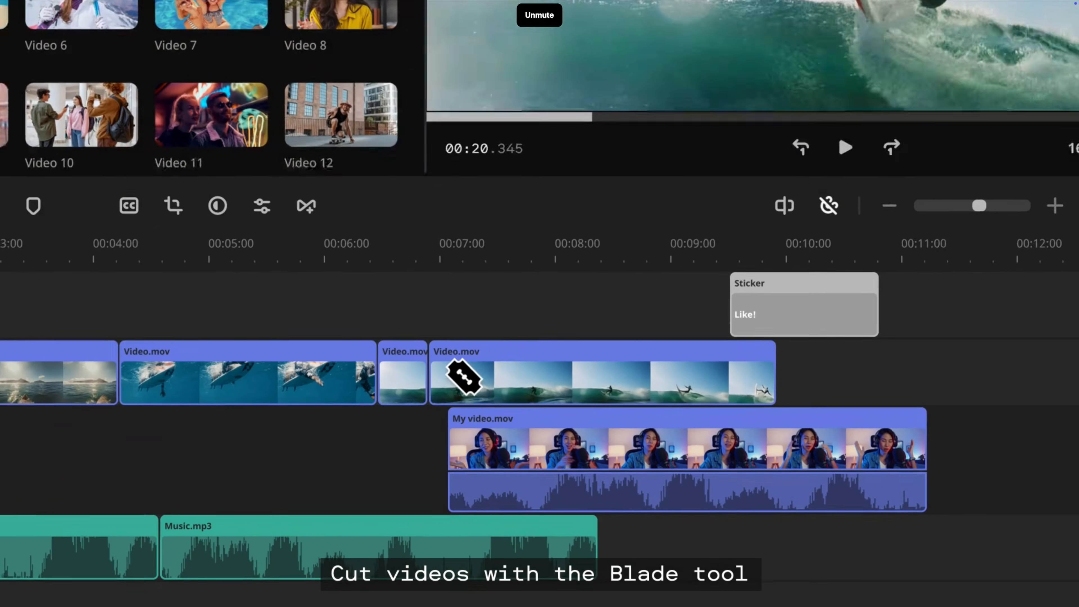
pyautogui.click(583, 432)
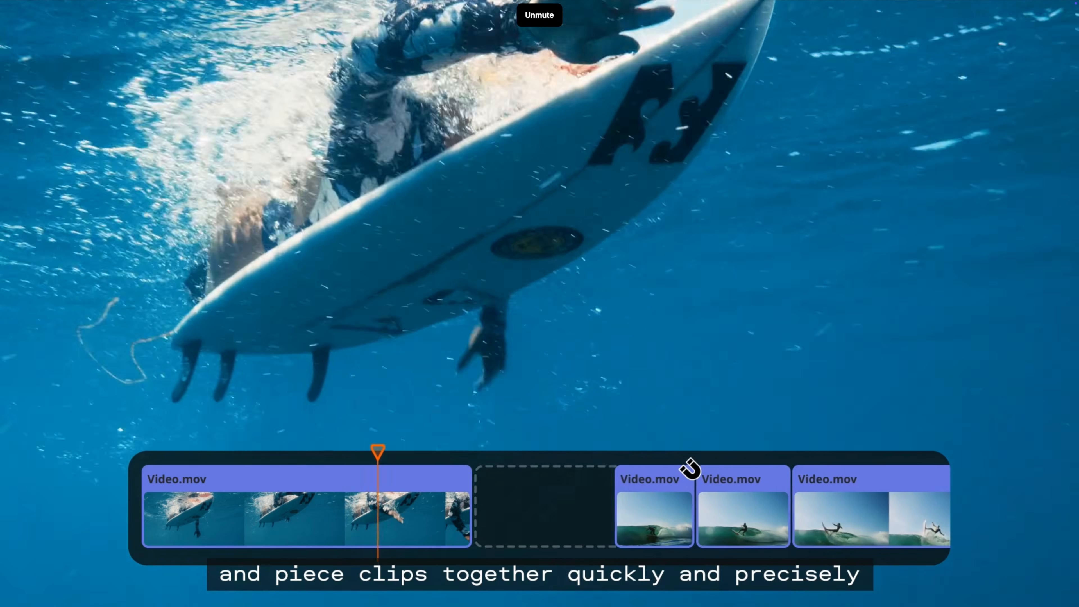
pyautogui.moveTo(692, 466); pyautogui.dragTo(649, 468)
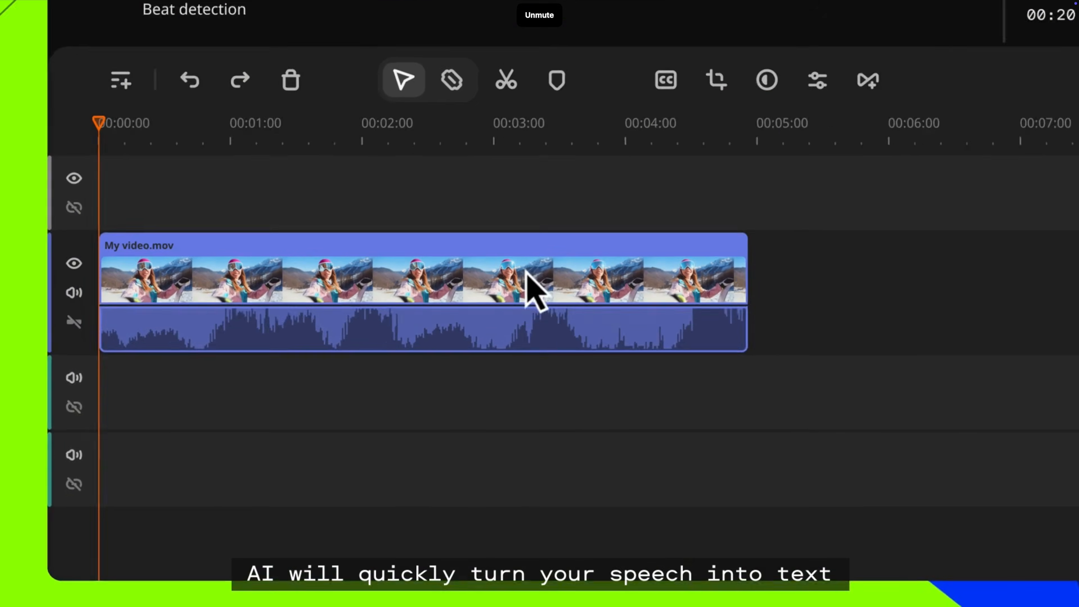
pyautogui.click(468, 334)
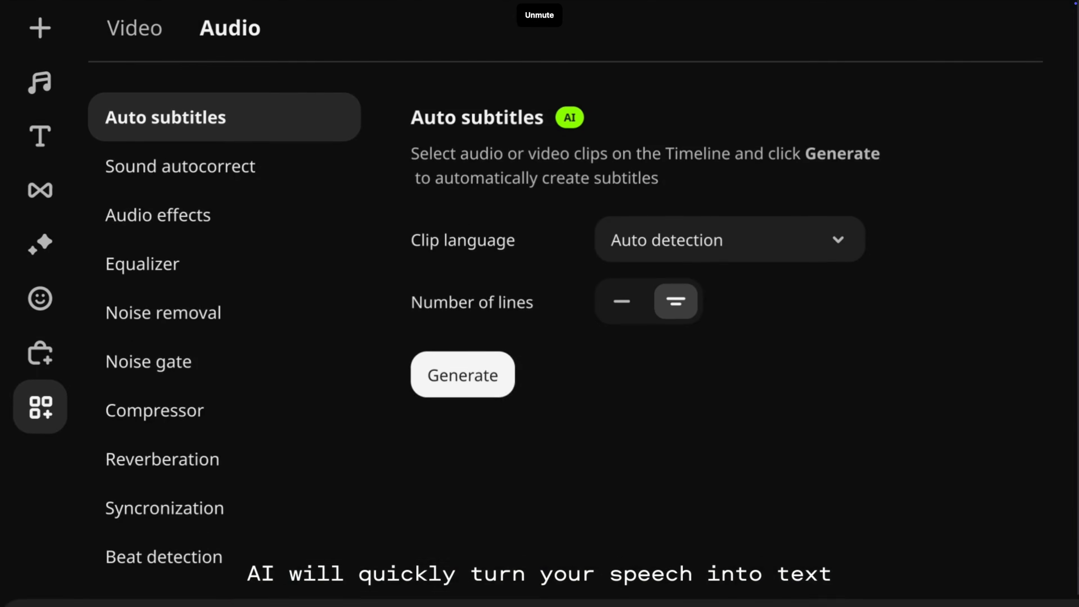
pyautogui.click(463, 374)
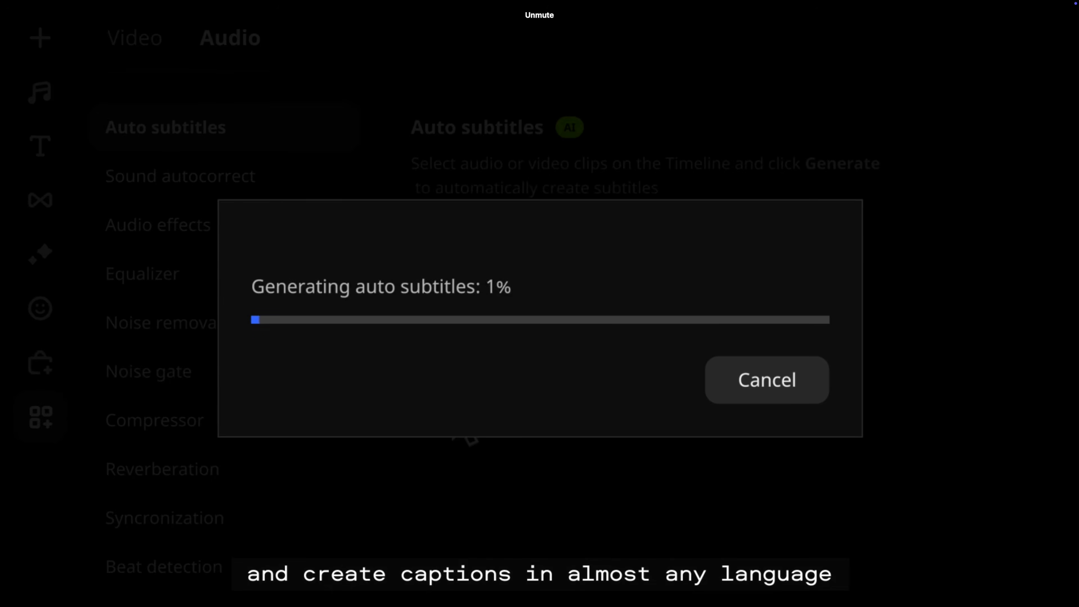